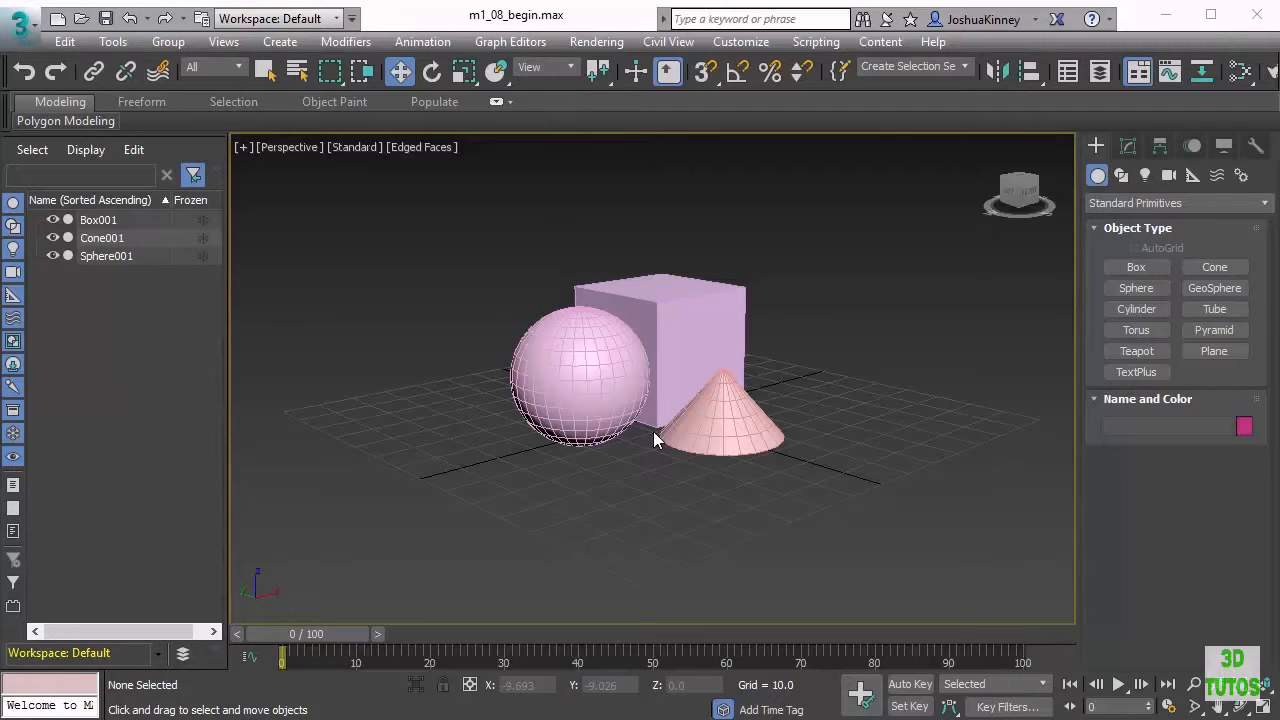
# Select the box, cone and sphere and group them under the name StandardPrimitives
pyautogui.moveTo(469, 262); pyautogui.dragTo(867, 541)
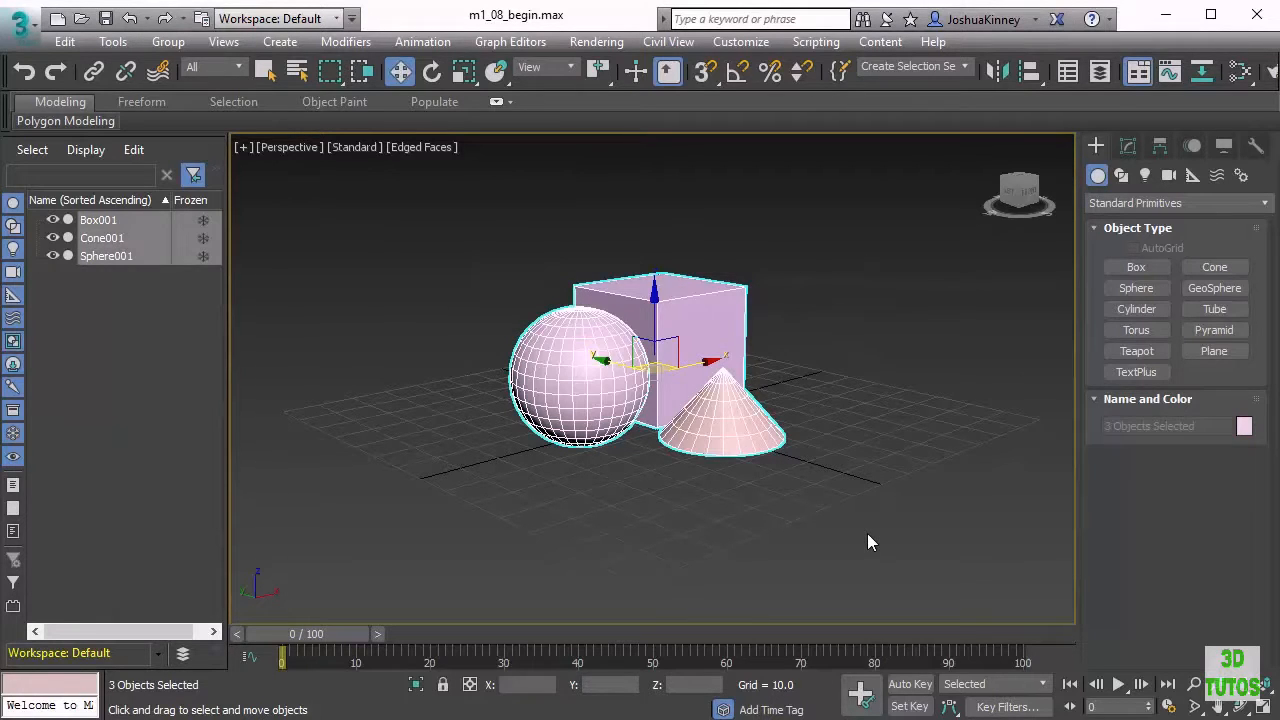
pyautogui.click(172, 45)
pyautogui.click(190, 64)
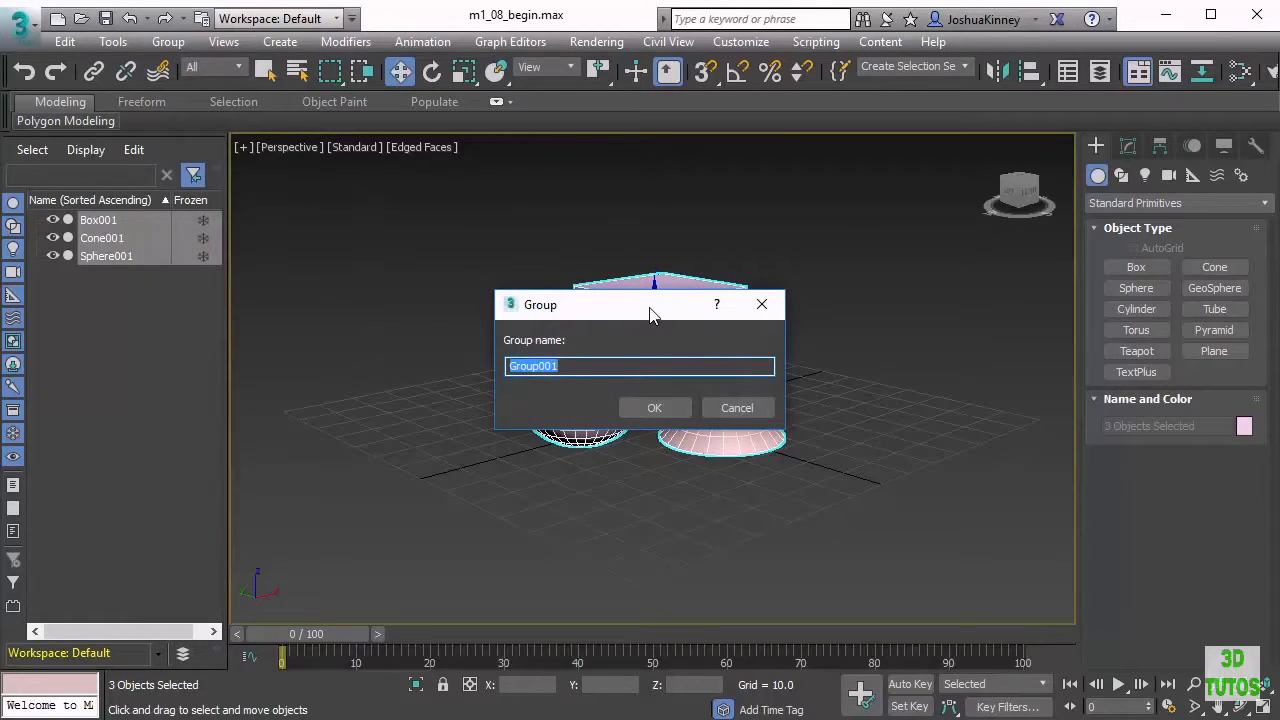
pyautogui.write('StandardPrimitives')
pyautogui.press('Return')
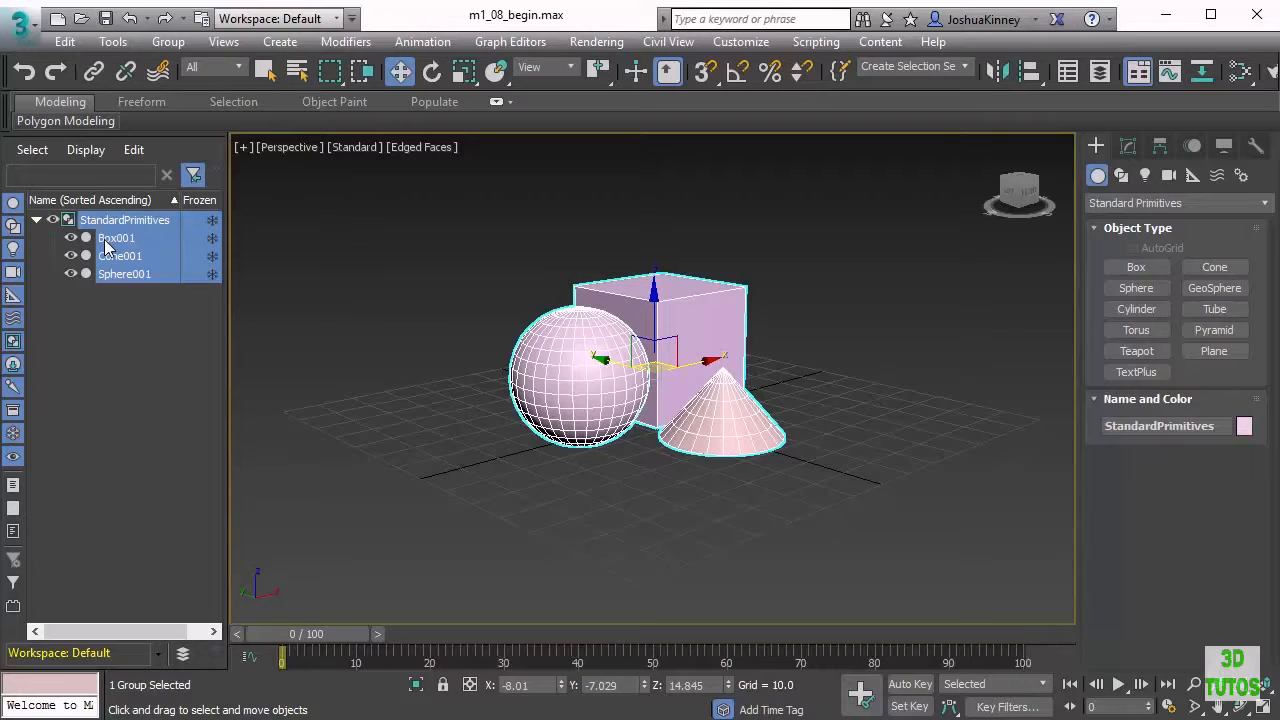
# Select the StandardPrimitives group and open it for editing its members
pyautogui.click(370, 310)
pyautogui.click(660, 350)
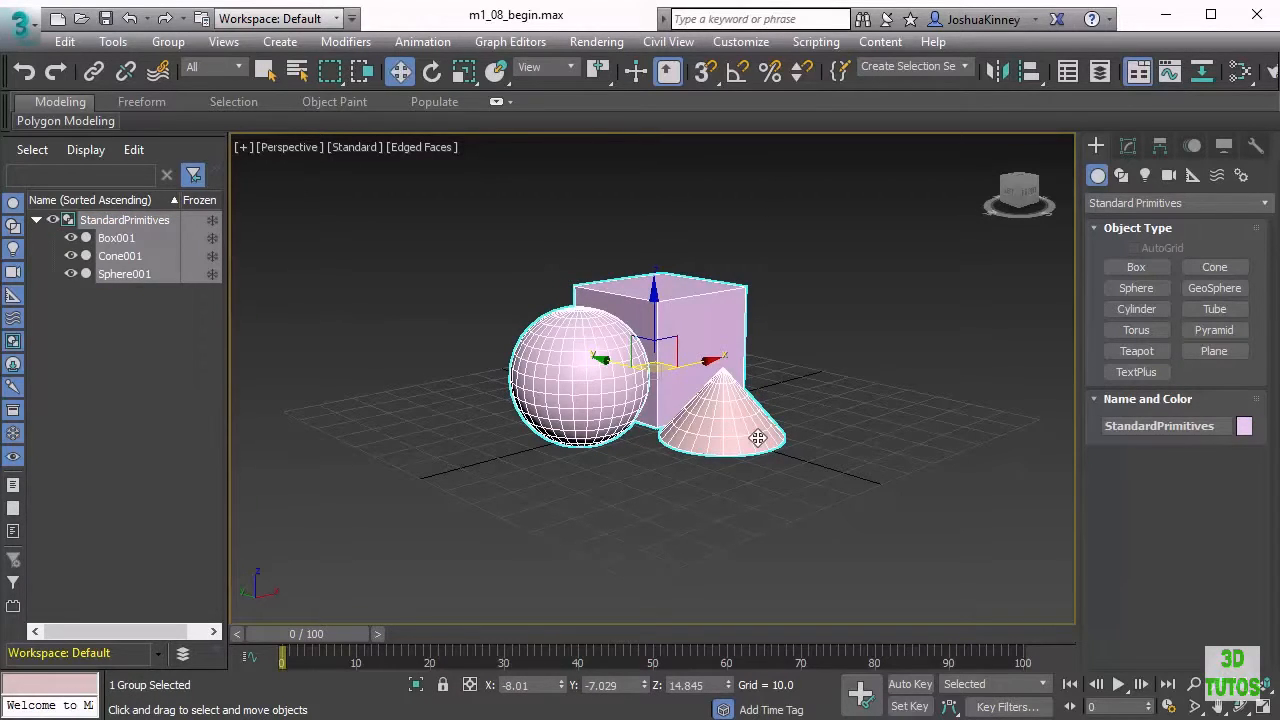
pyautogui.click(823, 321)
pyautogui.click(710, 427)
pyautogui.click(177, 47)
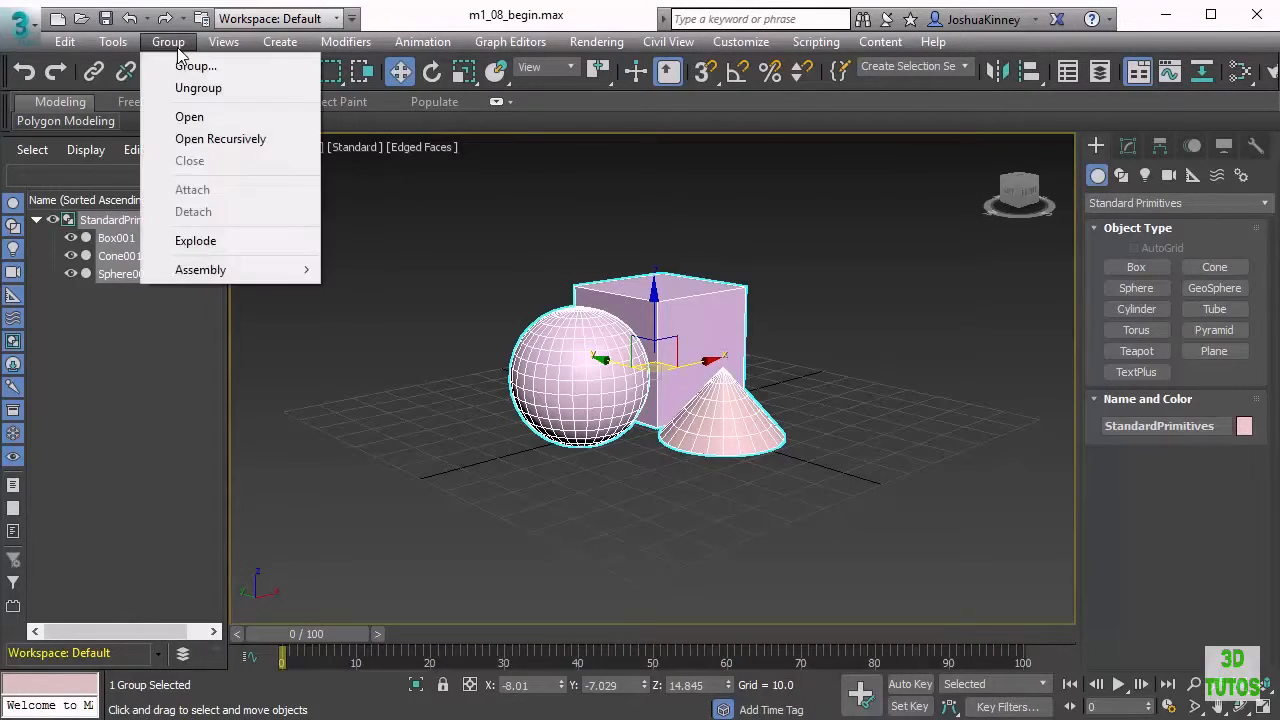
pyautogui.click(190, 117)
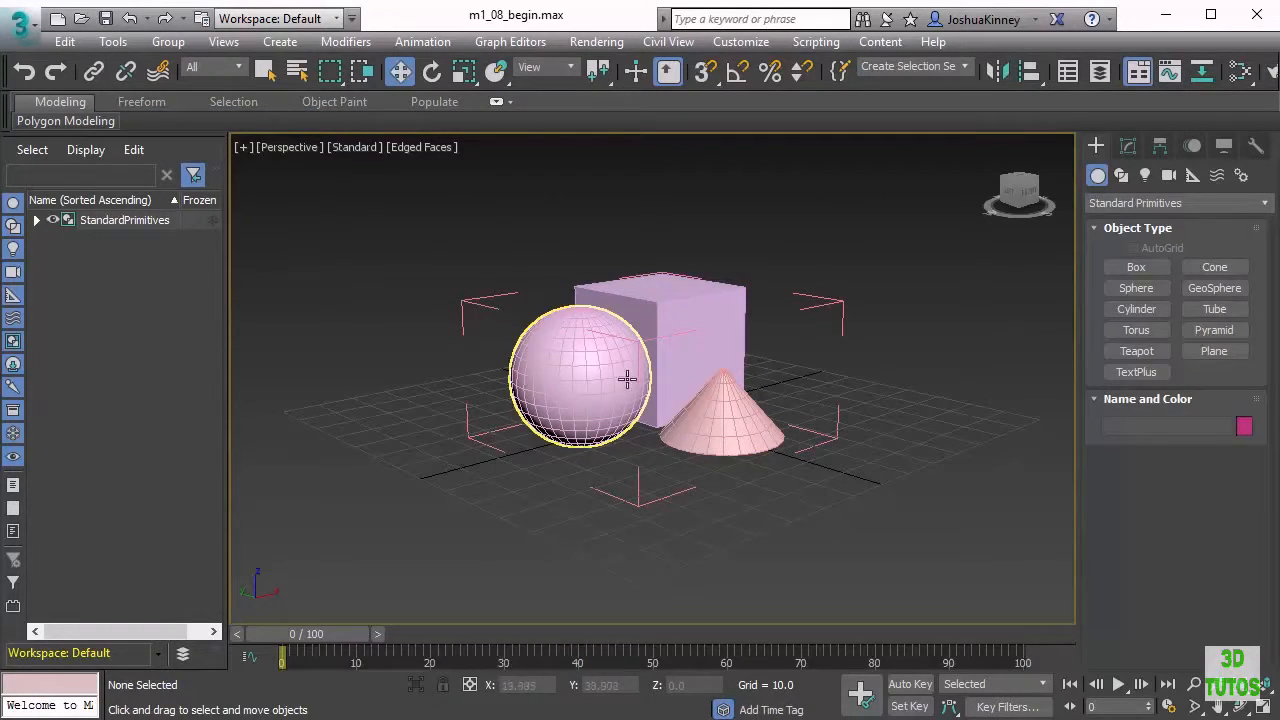
# Select the sphere inside the open group and scale it non-uniformly along Z to flatten it
pyautogui.click(593, 393)
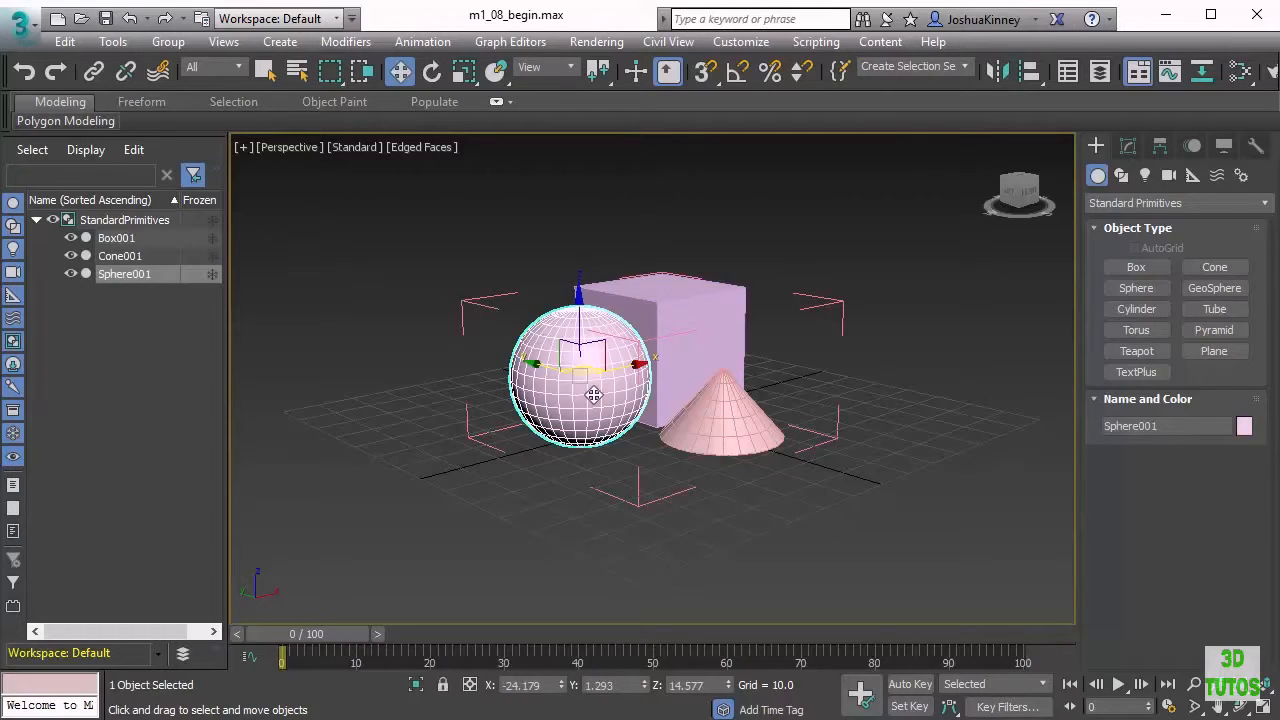
pyautogui.click(688, 366)
pyautogui.click(708, 412)
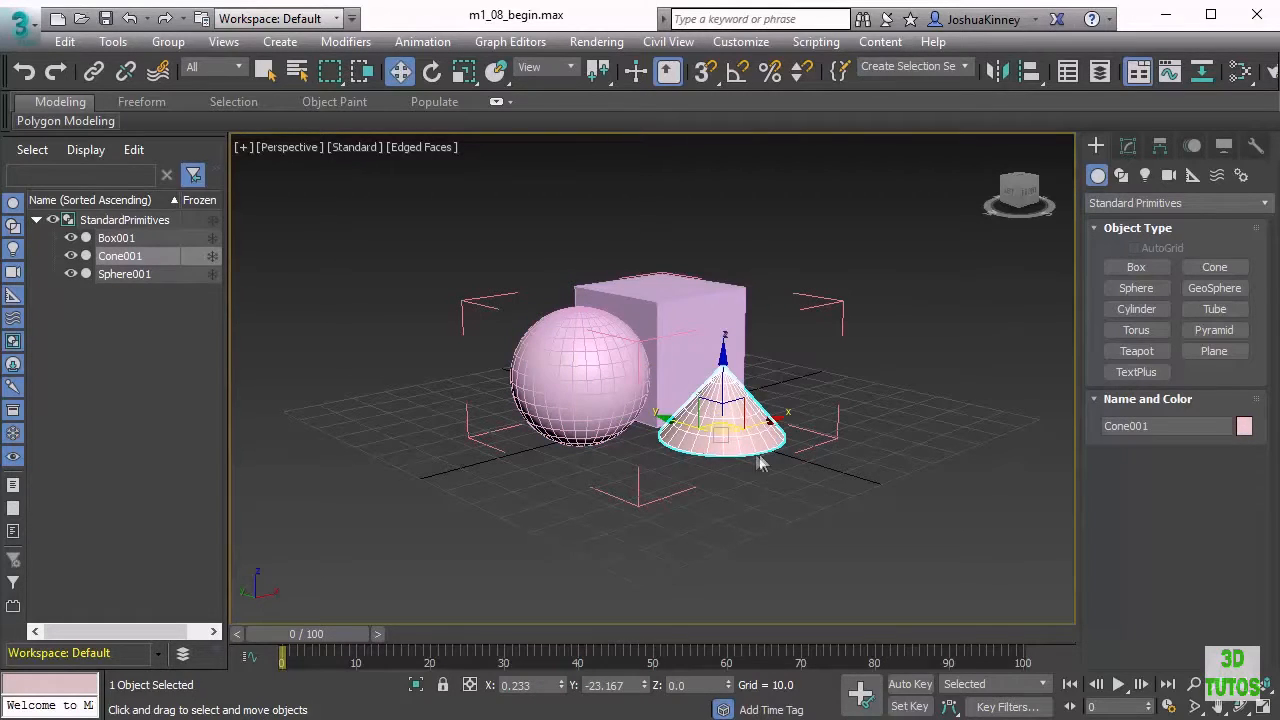
pyautogui.click(587, 394)
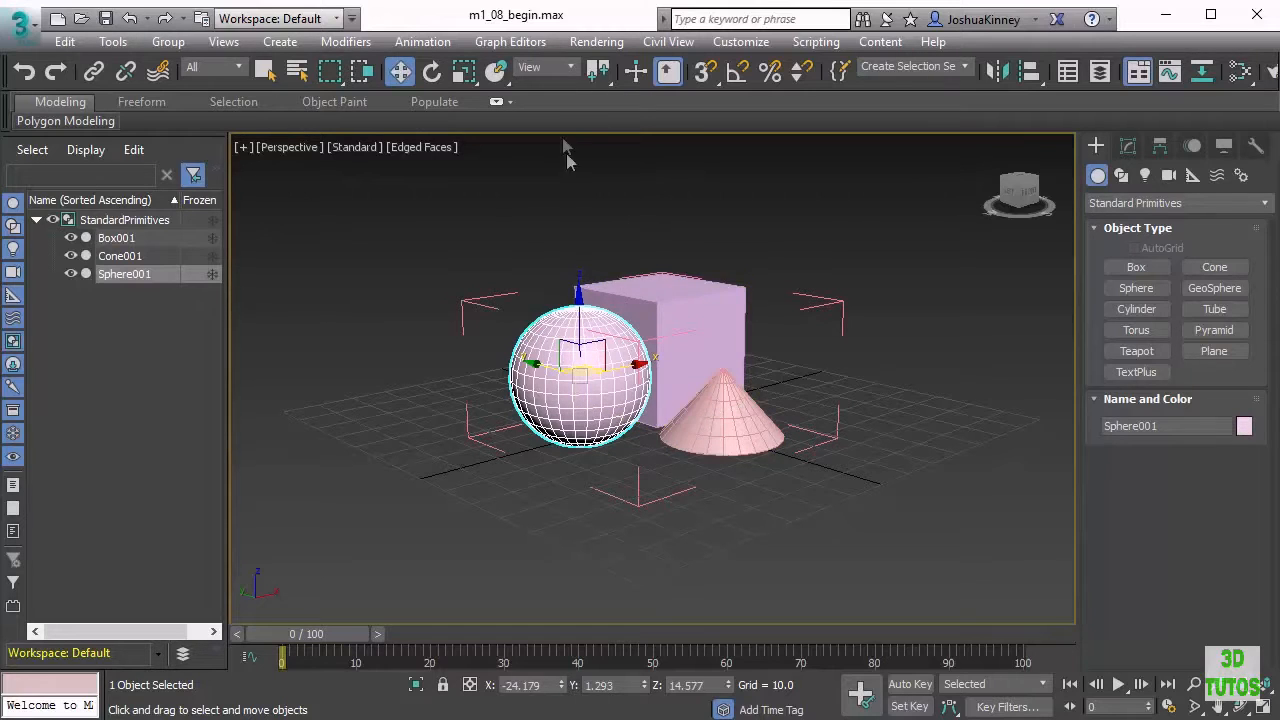
pyautogui.click(466, 73)
pyautogui.moveTo(588, 300); pyautogui.dragTo(582, 364)
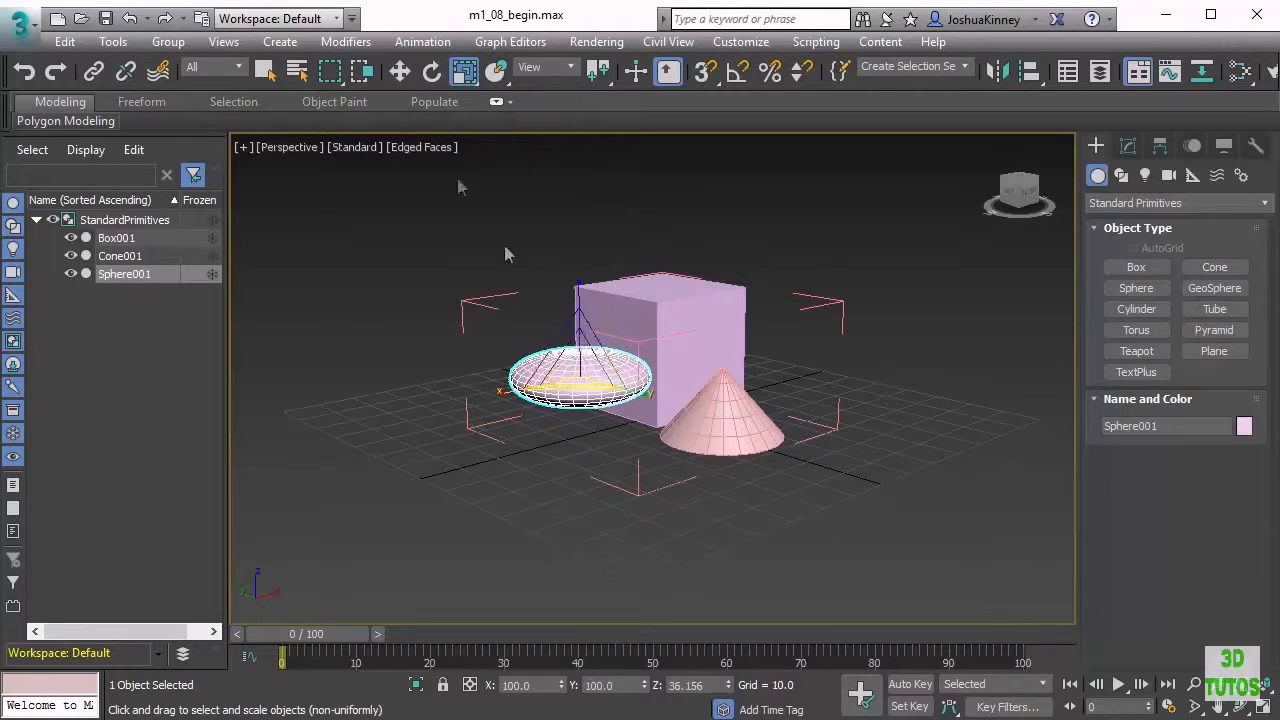
# Move the flattened sphere down onto the grid
pyautogui.click(400, 71)
pyautogui.moveTo(574, 312); pyautogui.dragTo(578, 348)
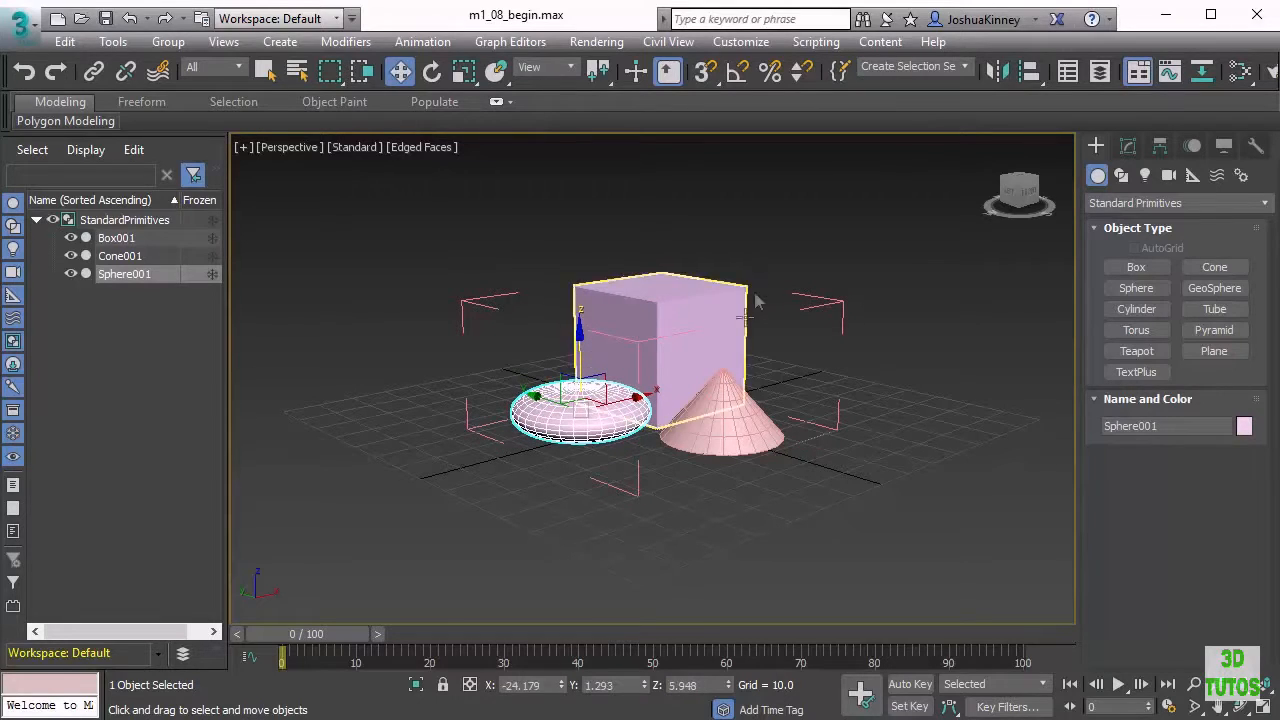
pyautogui.click(518, 211)
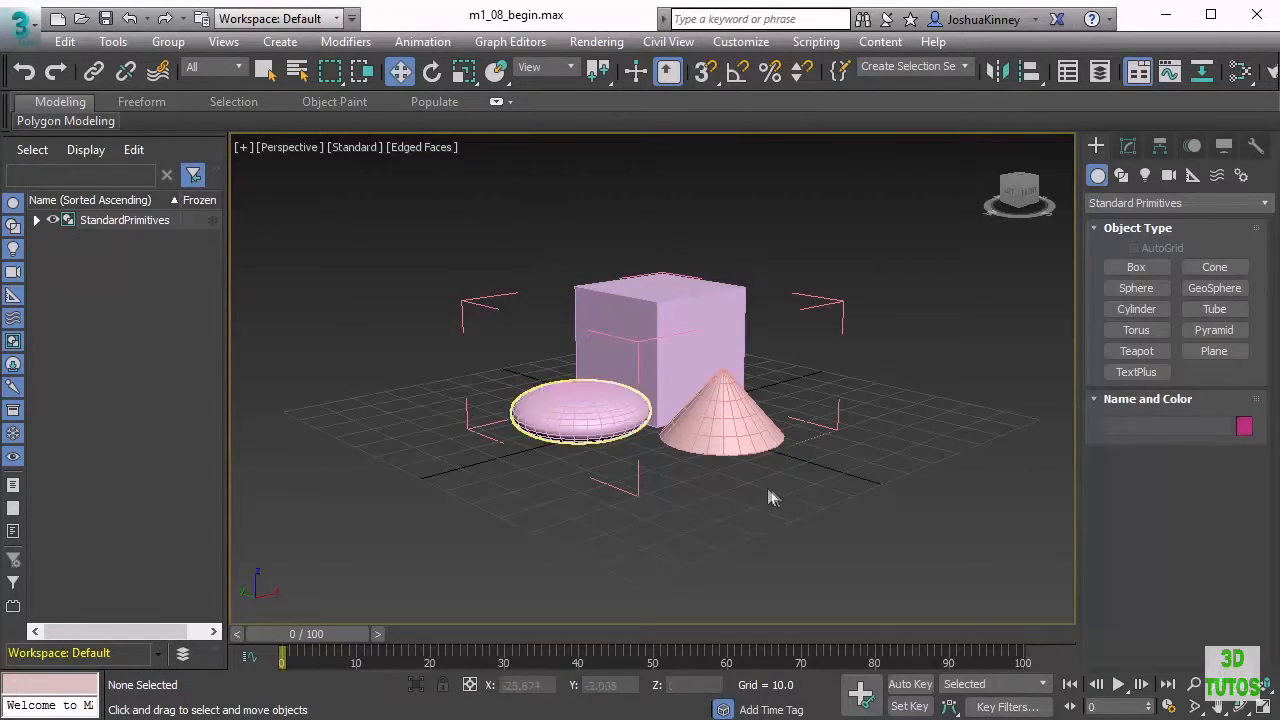
# Select the sphere and close the StandardPrimitives group
pyautogui.click(168, 41)
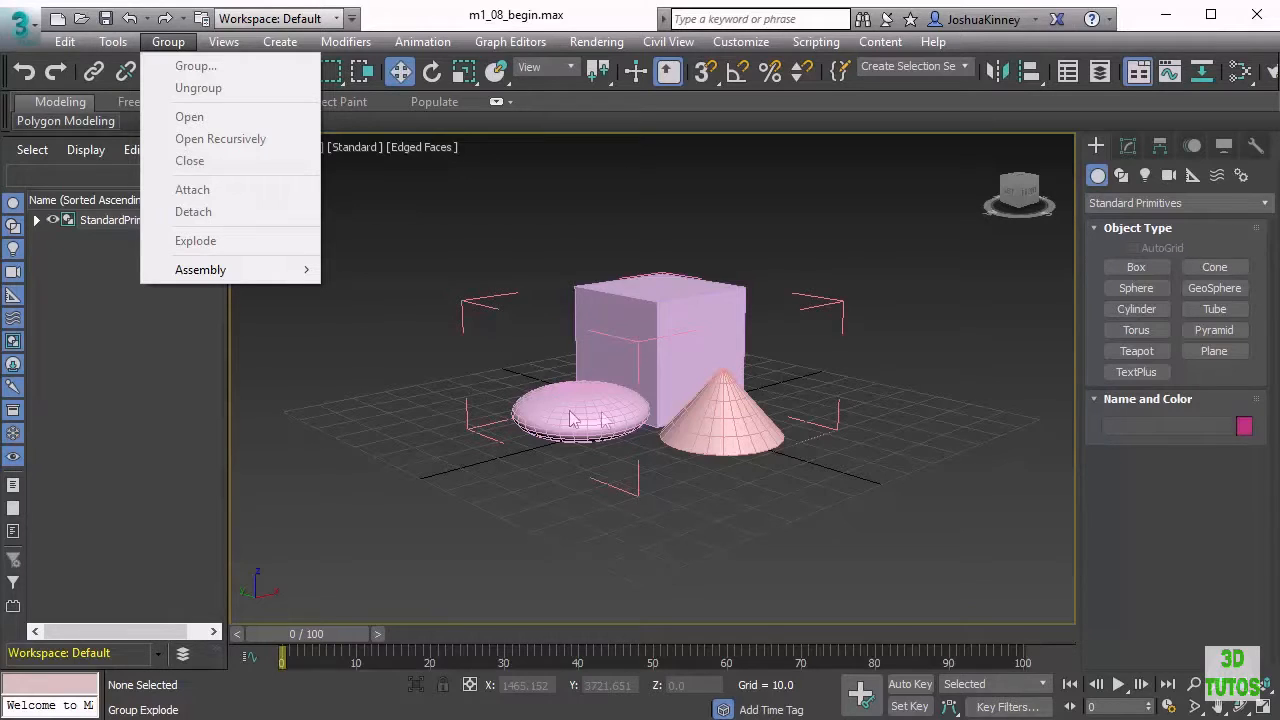
pyautogui.click(414, 378)
pyautogui.click(580, 410)
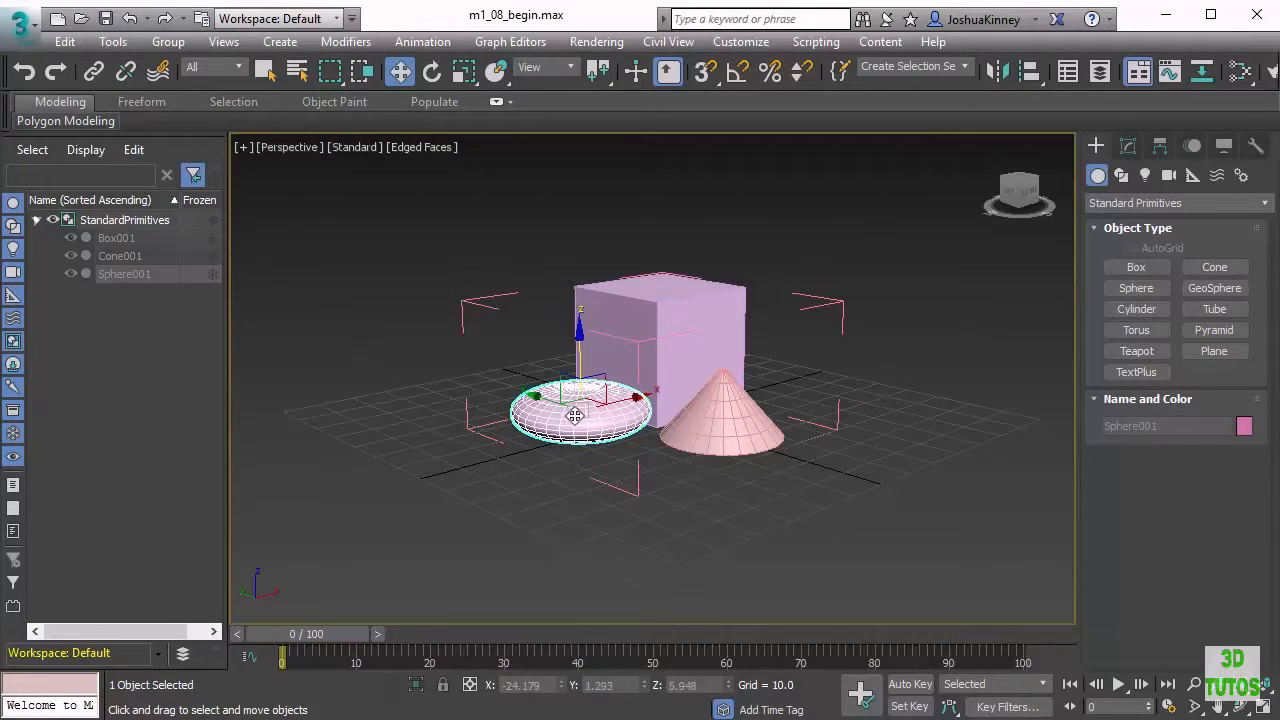
pyautogui.click(172, 44)
pyautogui.click(205, 162)
pyautogui.click(895, 340)
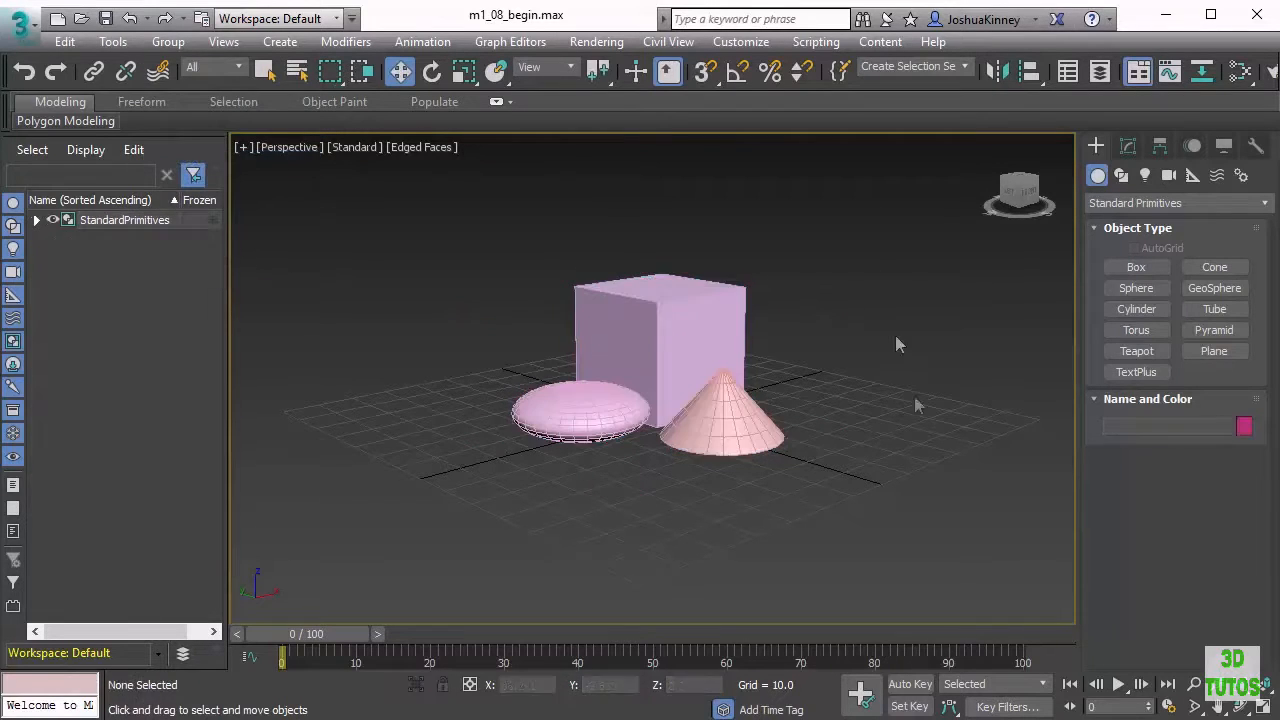
pyautogui.click(704, 346)
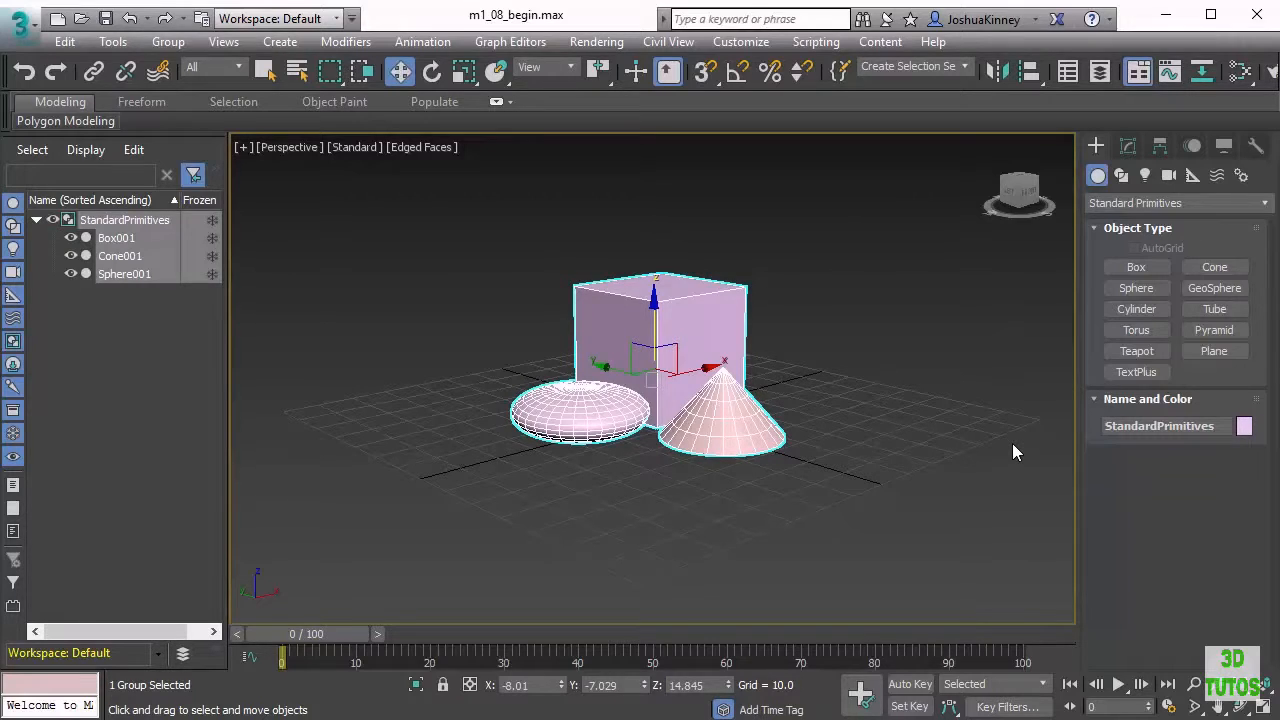
pyautogui.click(172, 44)
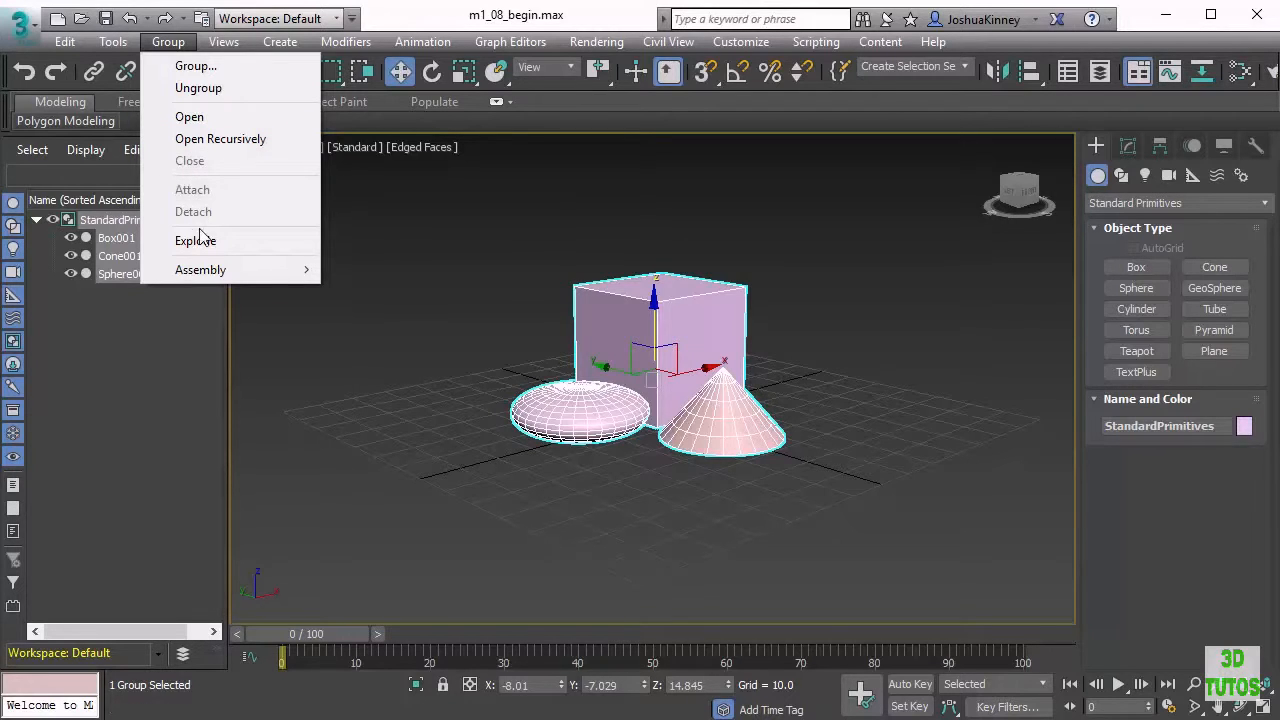
pyautogui.click(508, 229)
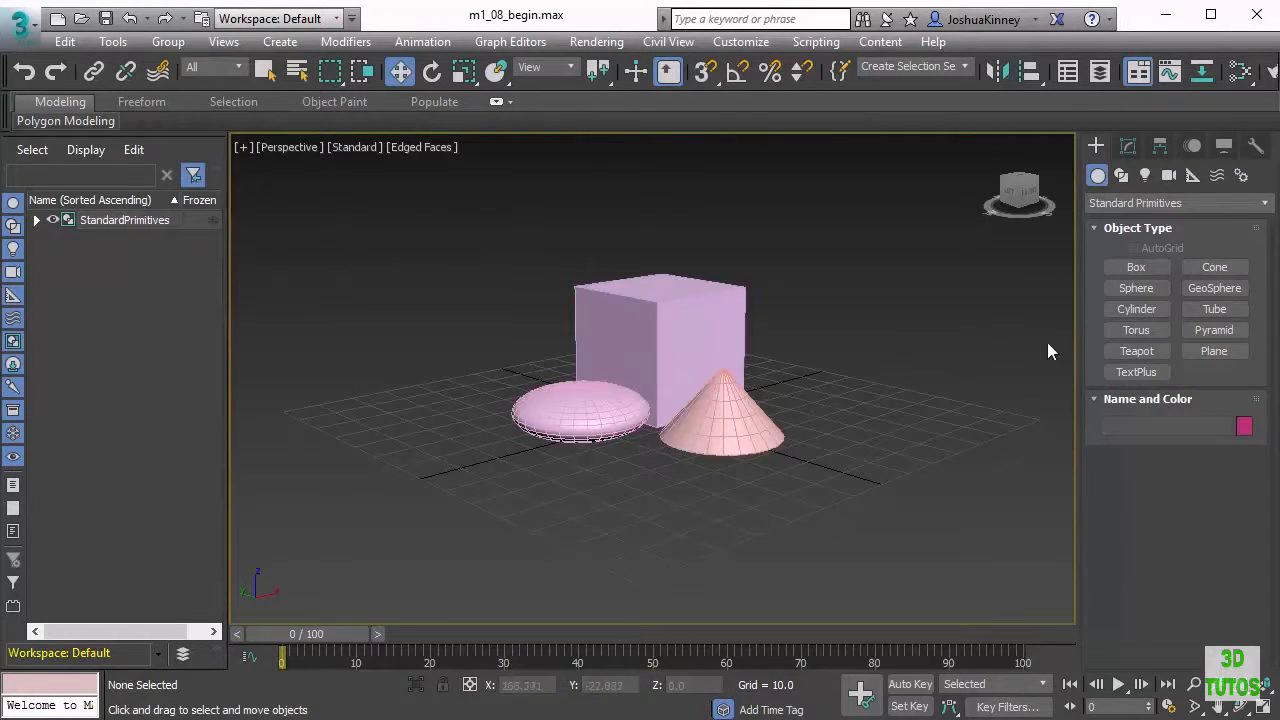
# Create a torus with radius about 24 in front of the flattened sphere
pyautogui.click(1130, 333)
pyautogui.moveTo(626, 446); pyautogui.dragTo(728, 474)
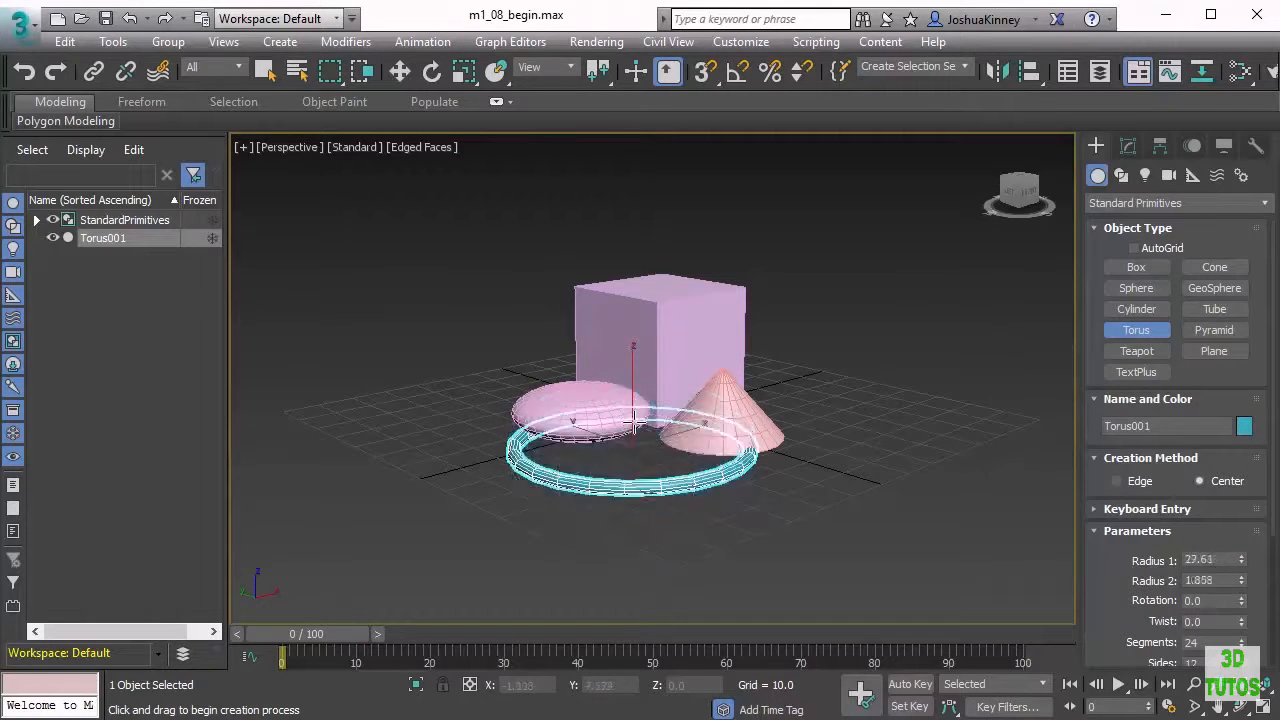
pyautogui.click(633, 428)
# Scale the torus down uniformly
pyautogui.click(363, 74)
pyautogui.press('r')
pyautogui.moveTo(635, 418); pyautogui.dragTo(693, 619)
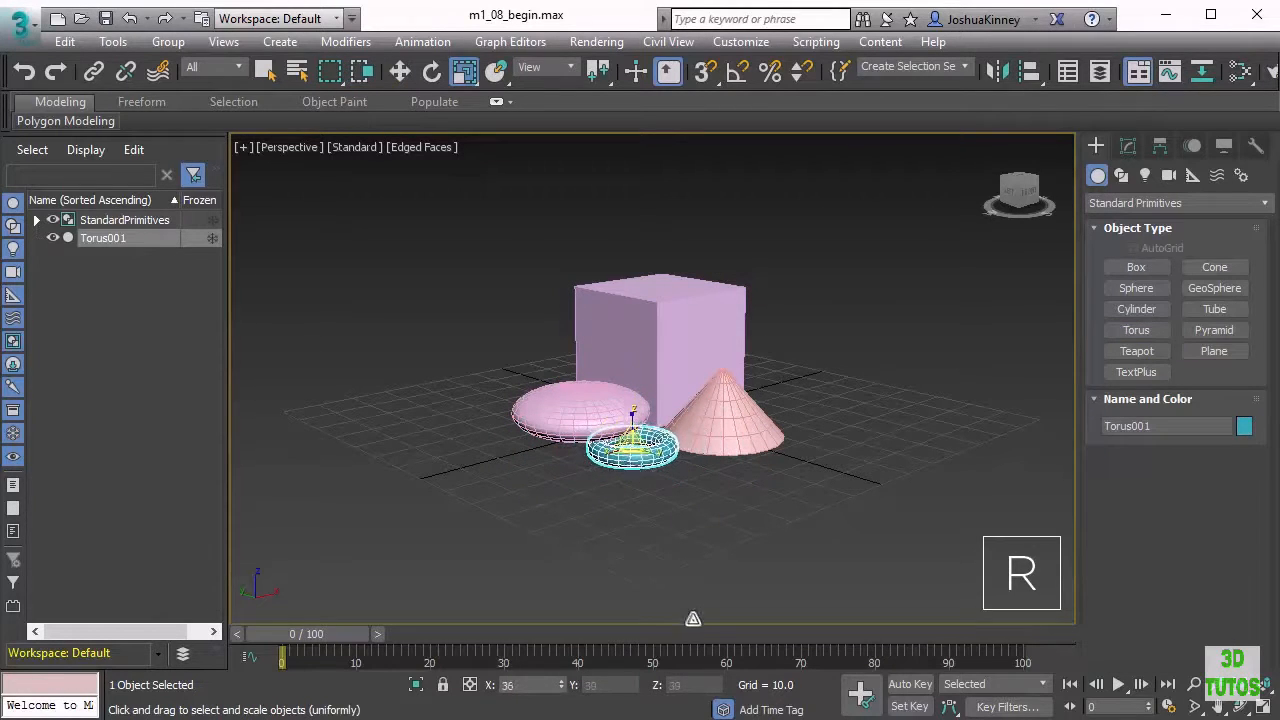
# Attach the torus to the StandardPrimitives group
pyautogui.click(681, 262)
pyautogui.click(648, 352)
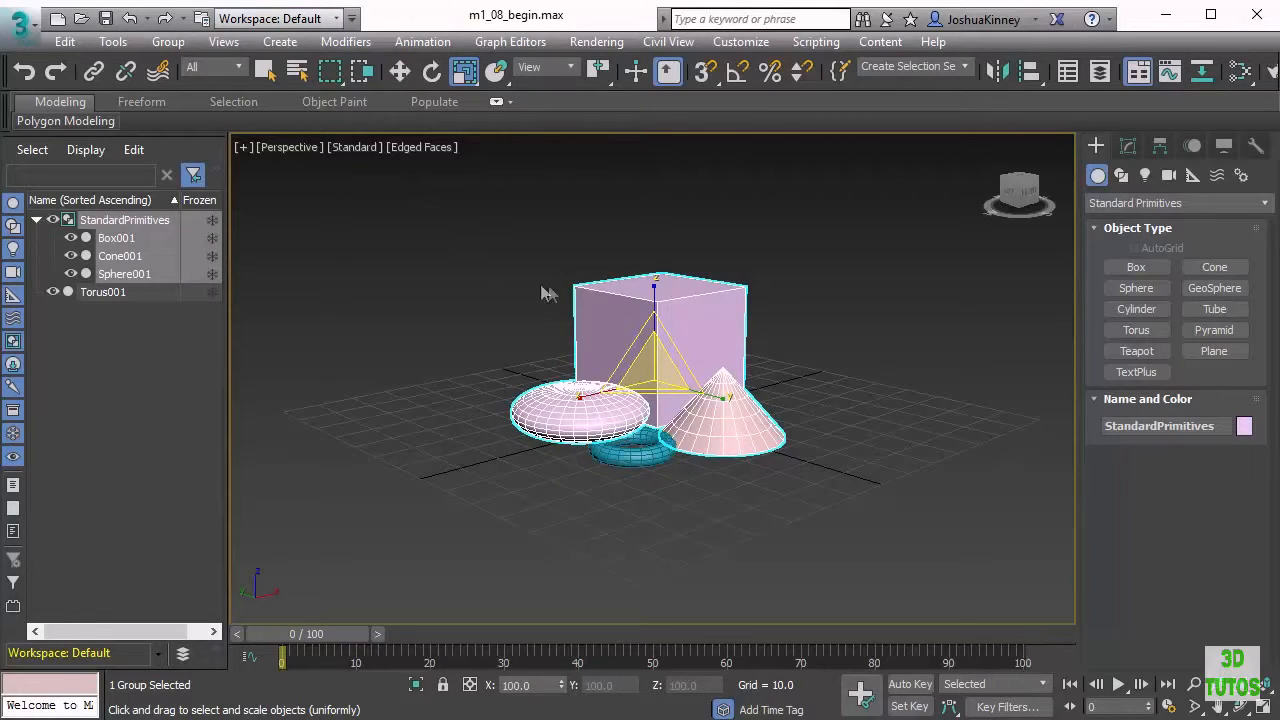
pyautogui.click(168, 42)
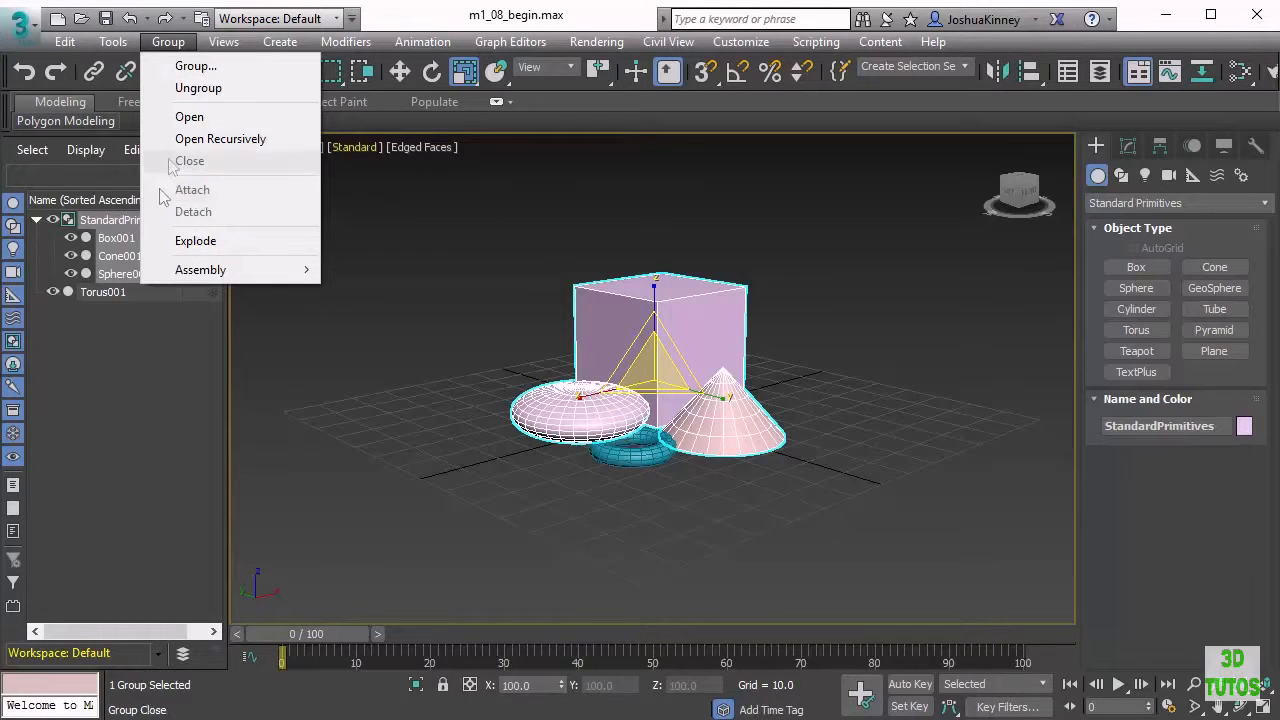
pyautogui.click(640, 455)
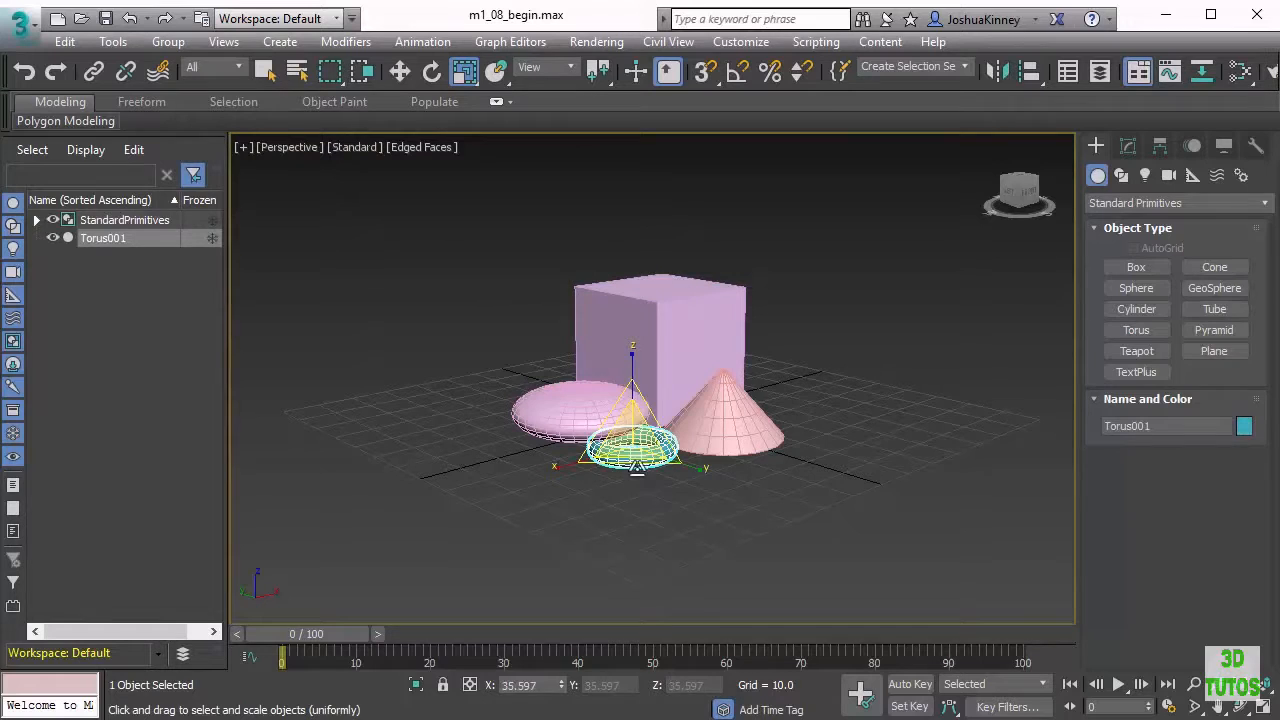
pyautogui.click(177, 42)
pyautogui.click(211, 192)
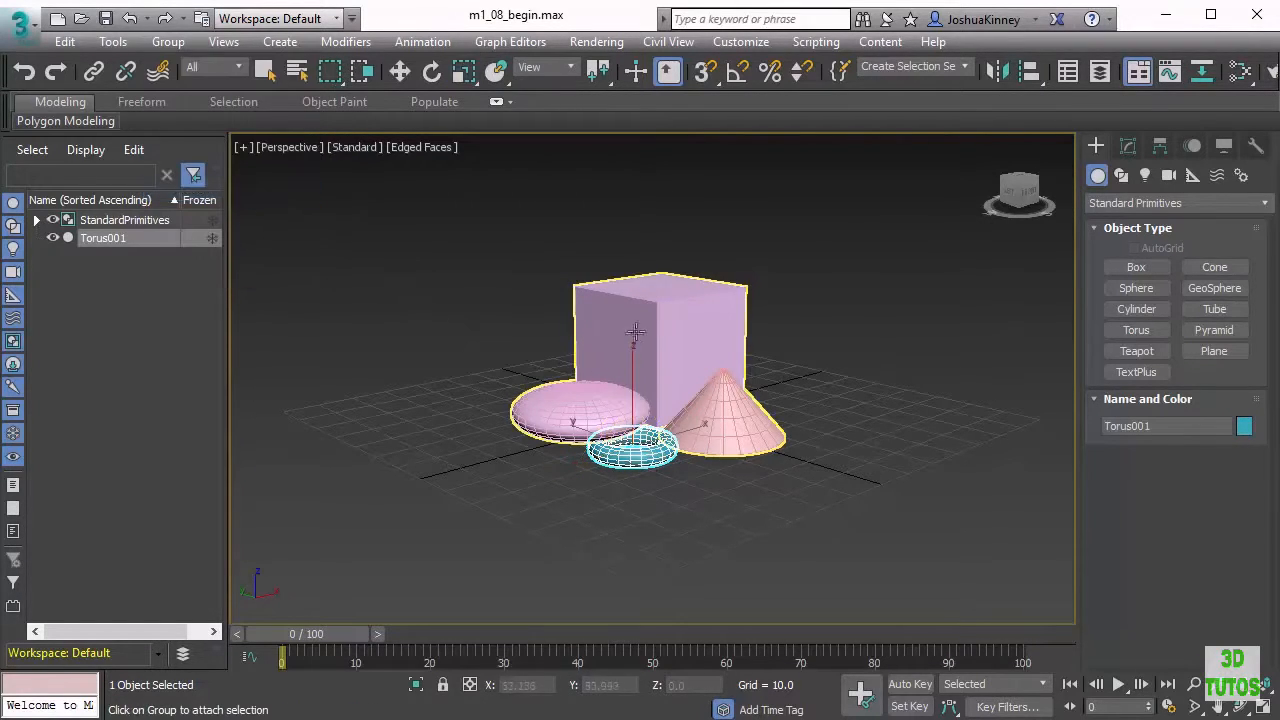
pyautogui.click(646, 329)
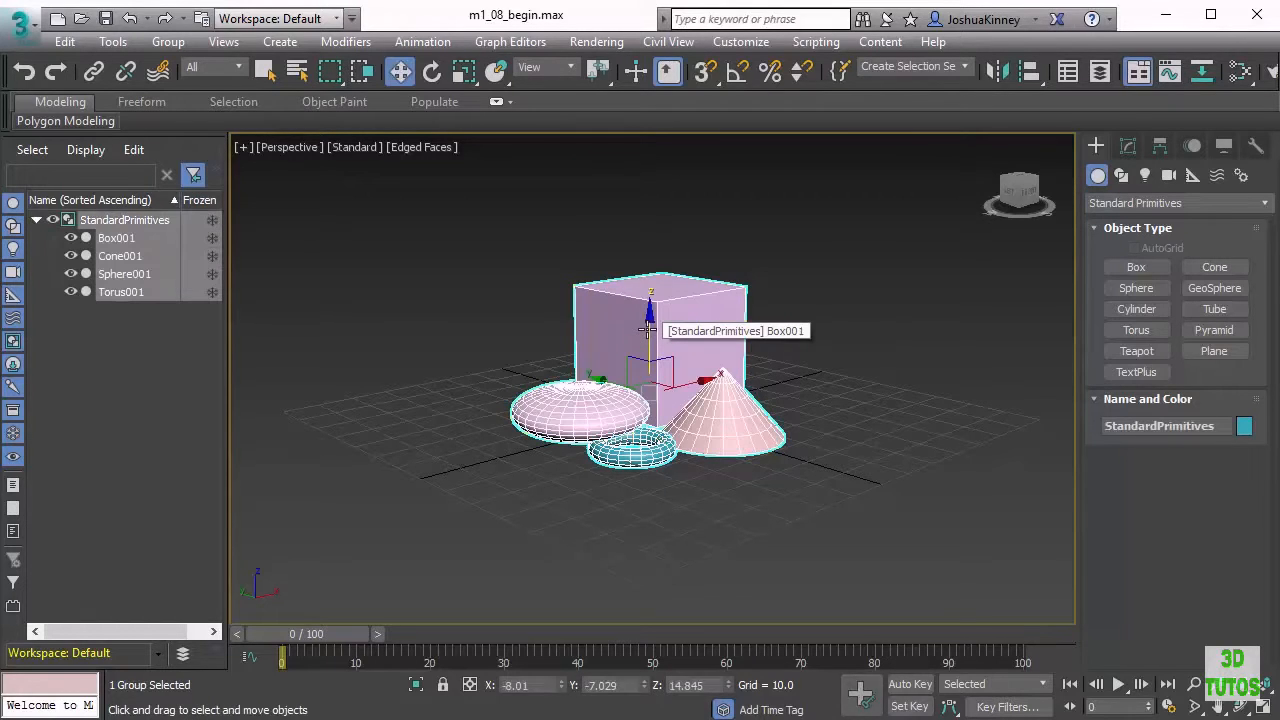
# Open the group and detach the flattened sphere from it
pyautogui.click(170, 42)
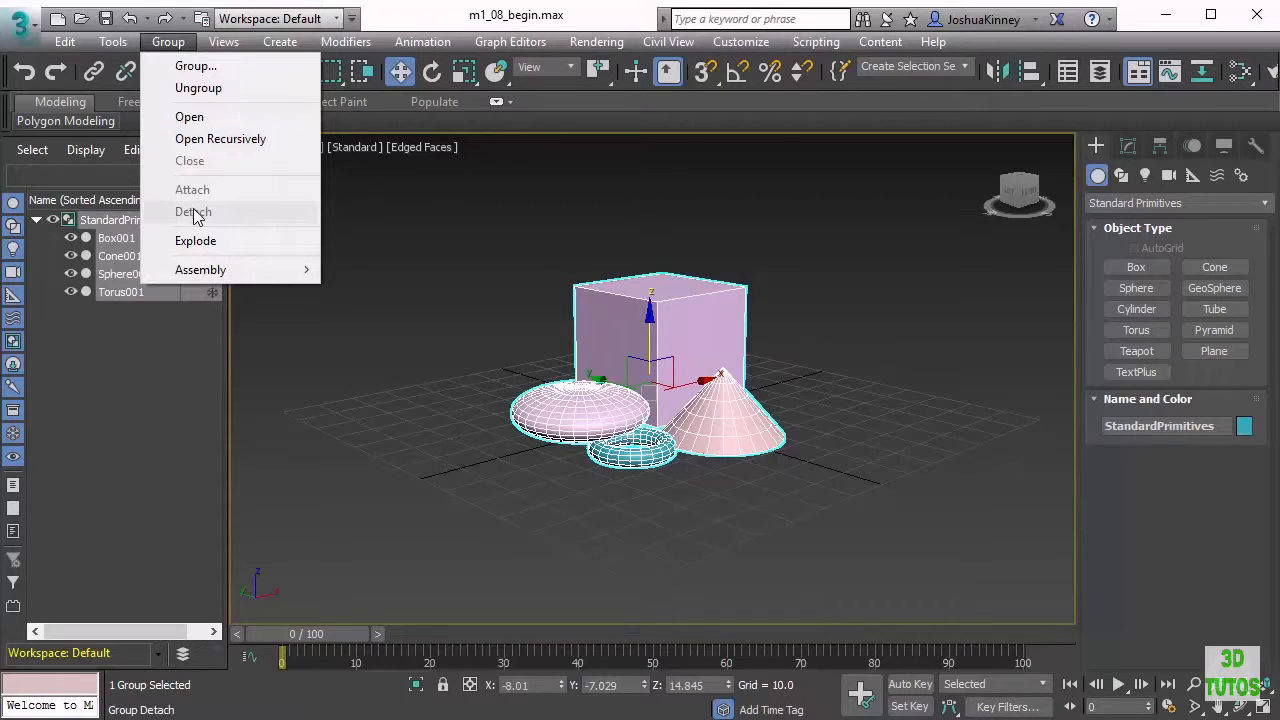
pyautogui.click(189, 117)
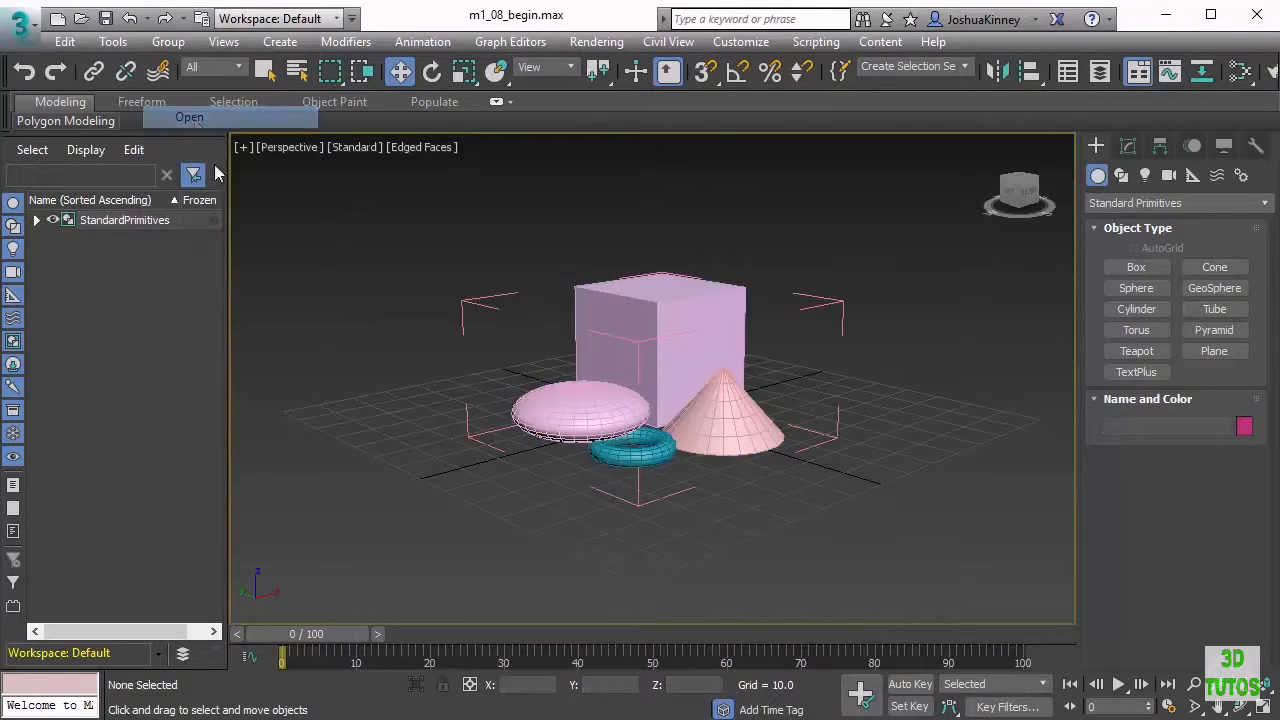
pyautogui.click(598, 414)
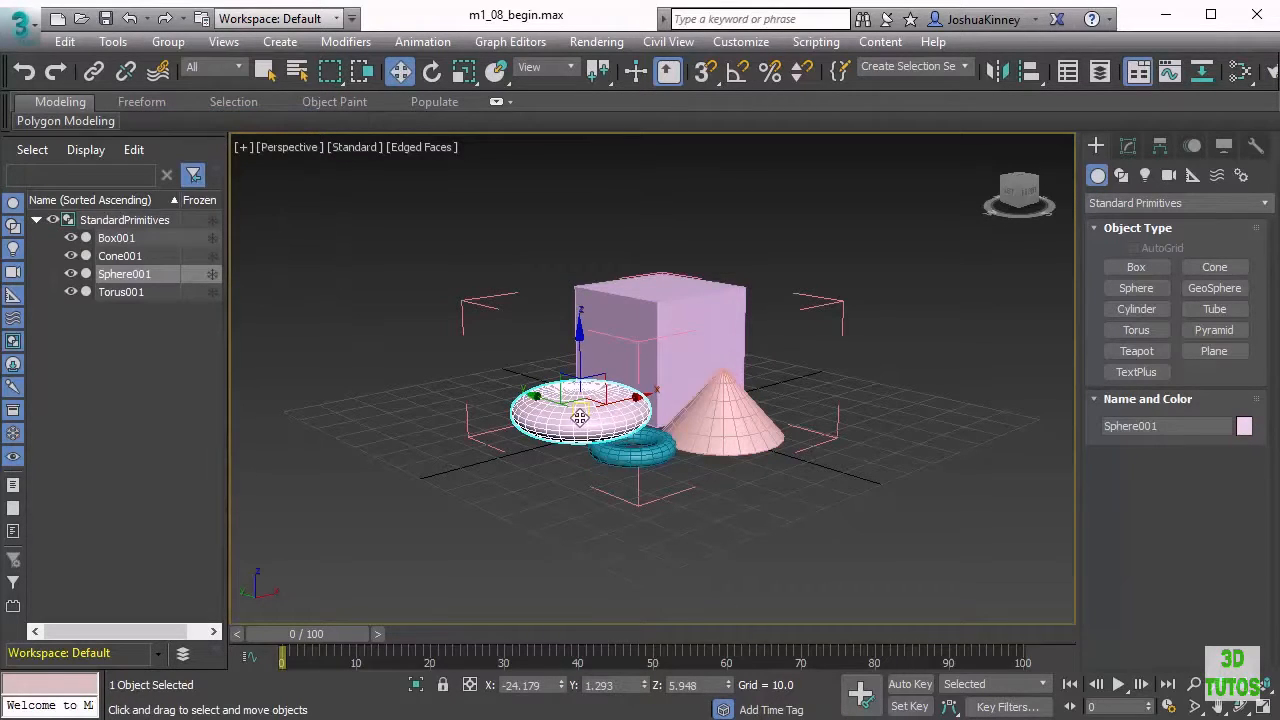
pyautogui.click(168, 42)
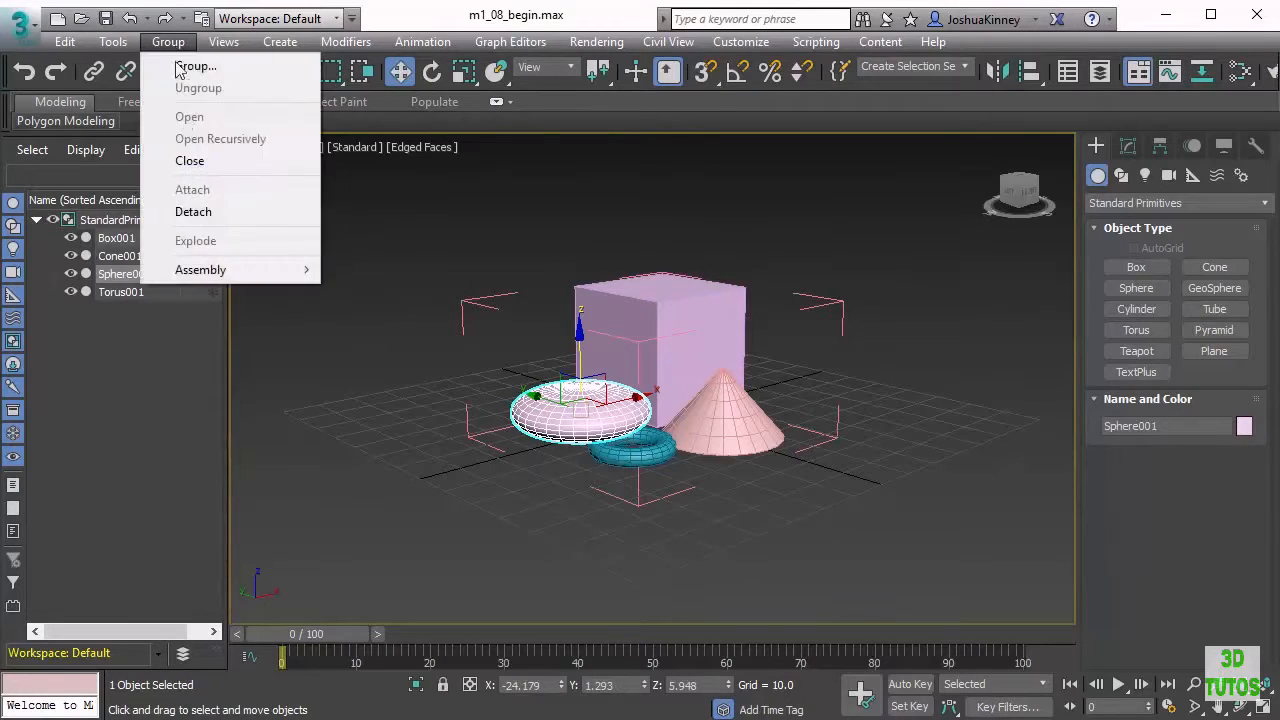
pyautogui.click(211, 213)
pyautogui.click(785, 508)
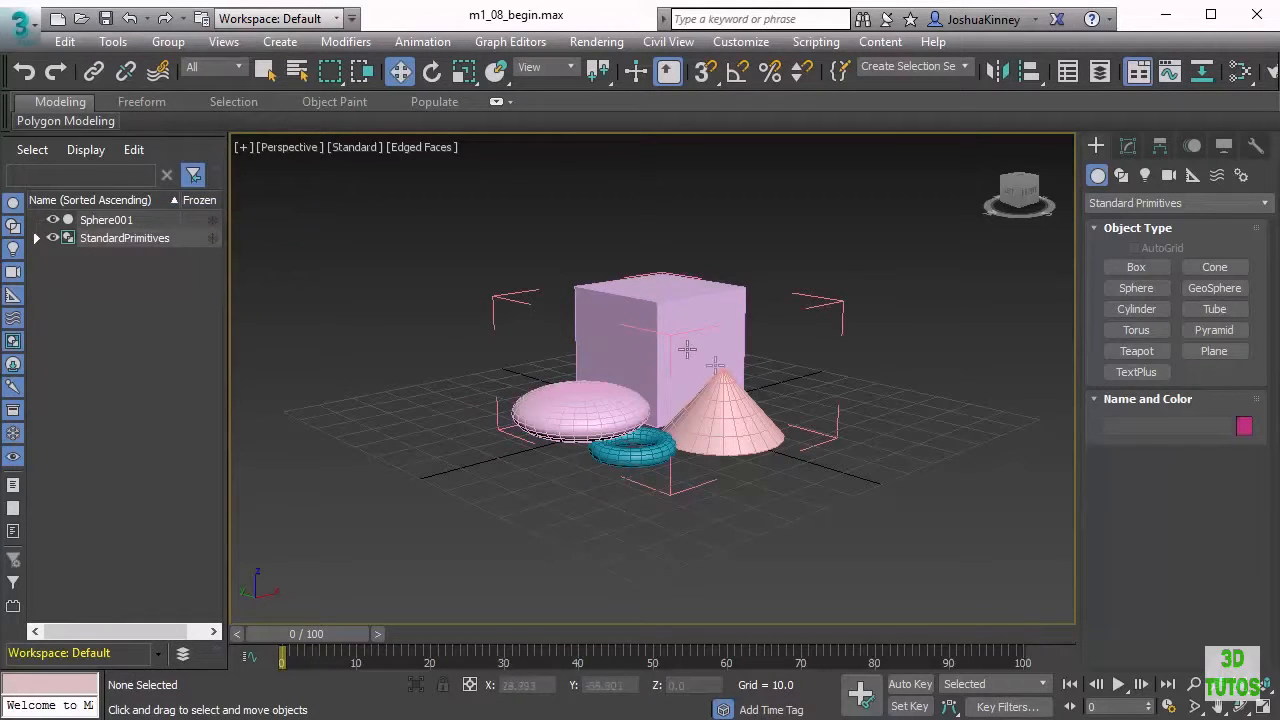
# Select a group member and close the StandardPrimitives group
pyautogui.click(641, 306)
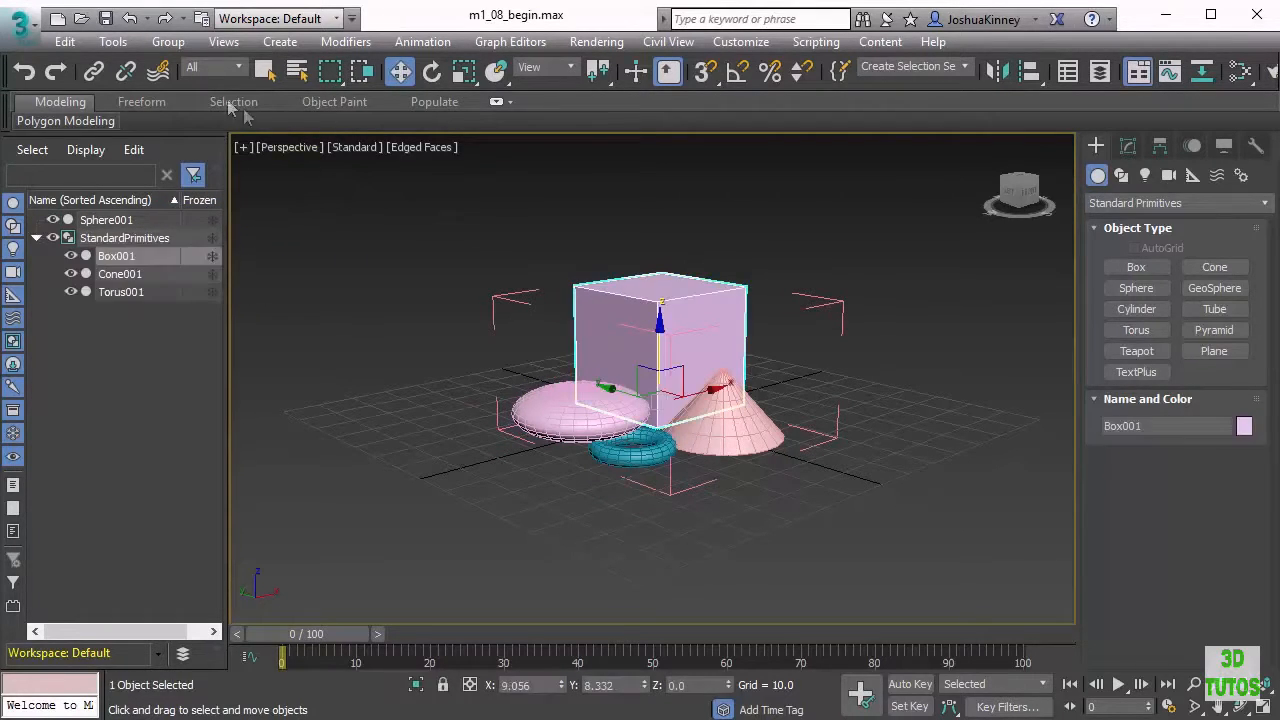
pyautogui.click(168, 42)
pyautogui.click(189, 160)
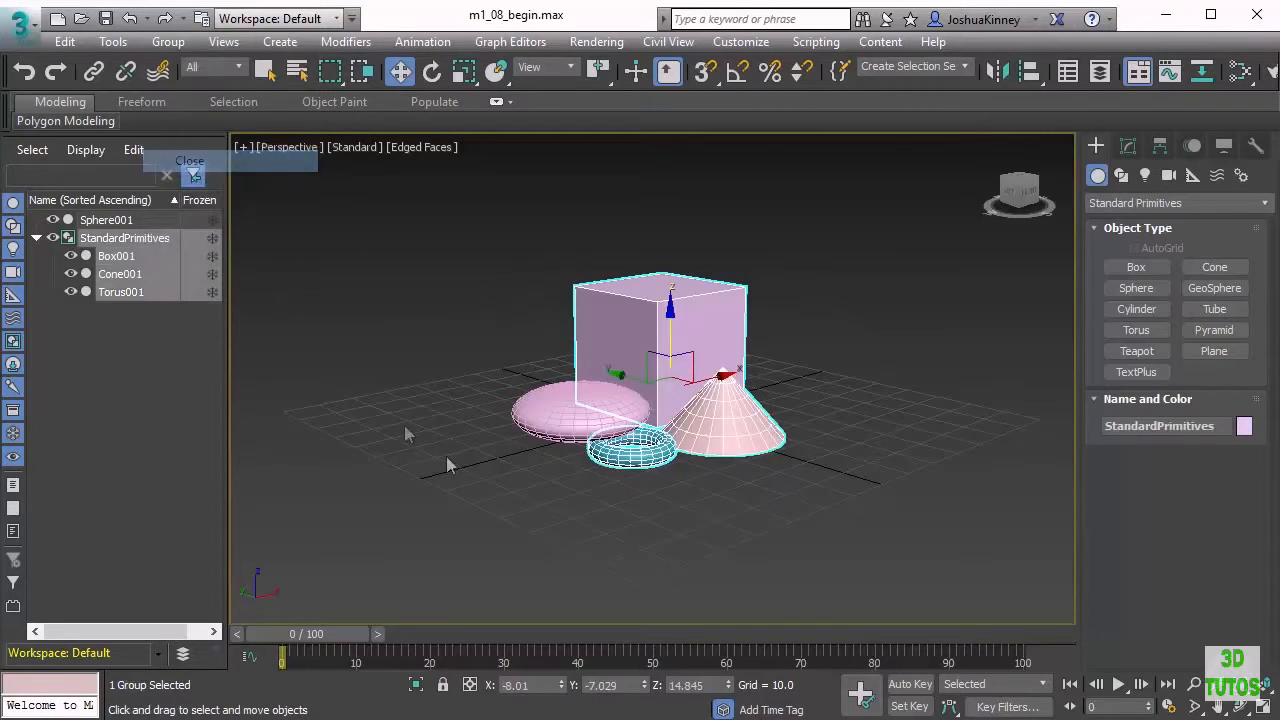
# Select the group and the detached sphere in turn to check which objects belong to the group
pyautogui.click(655, 474)
pyautogui.click(672, 334)
pyautogui.click(585, 410)
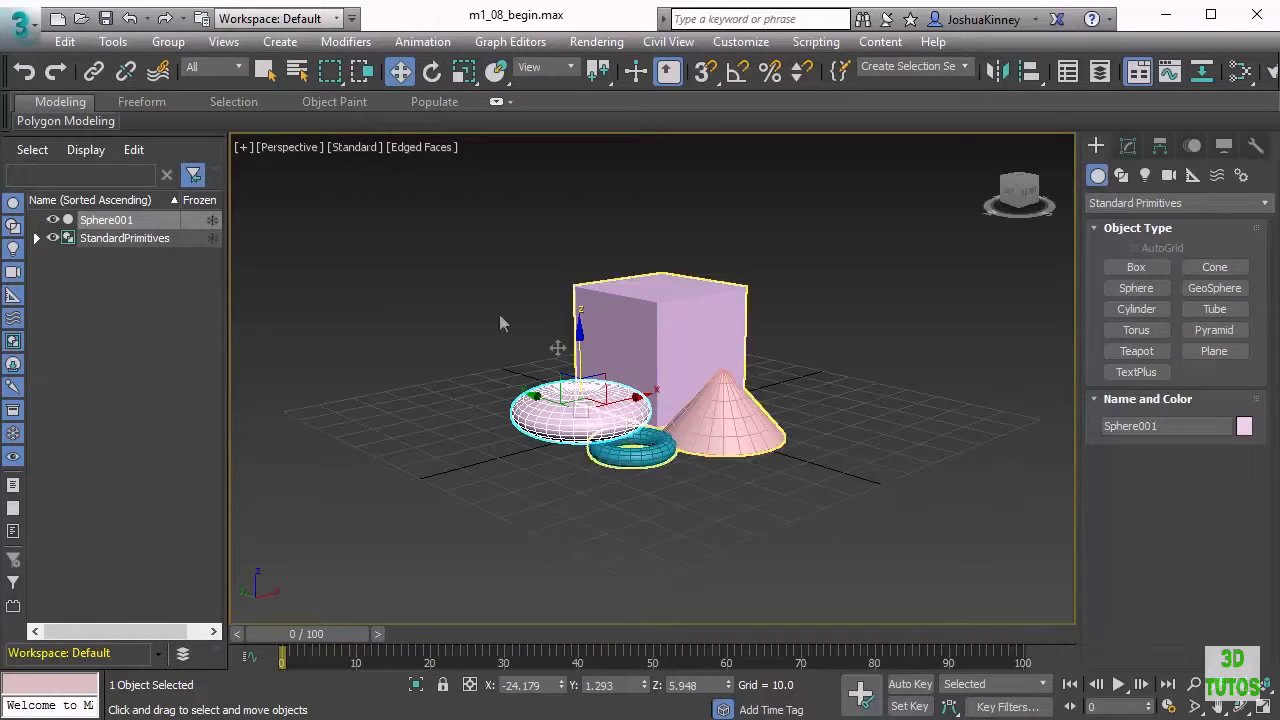
pyautogui.click(168, 41)
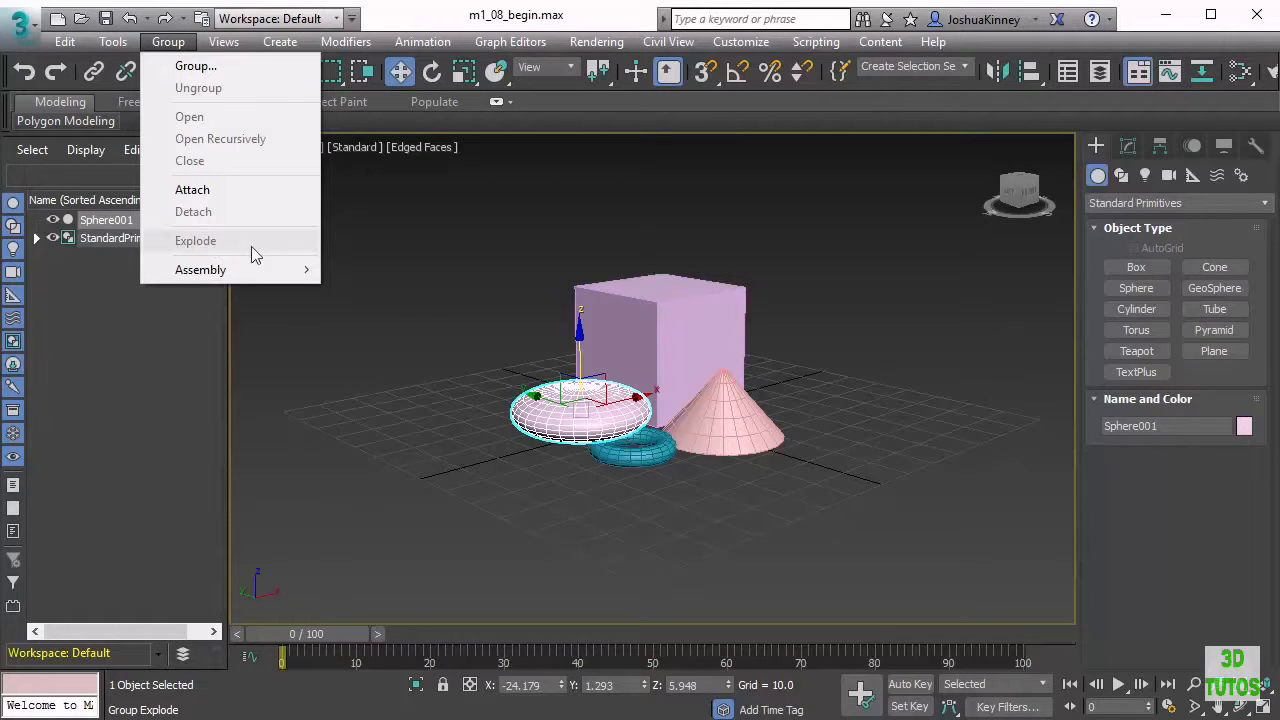
pyautogui.click(640, 328)
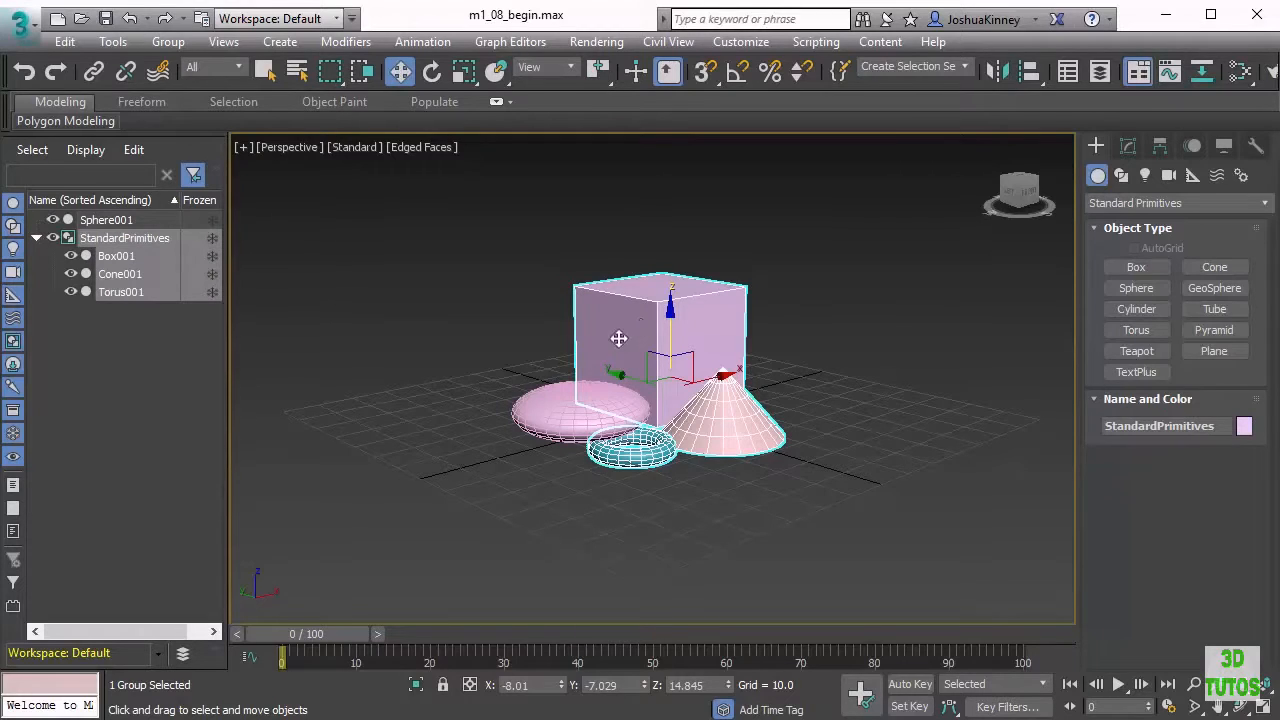
pyautogui.click(167, 44)
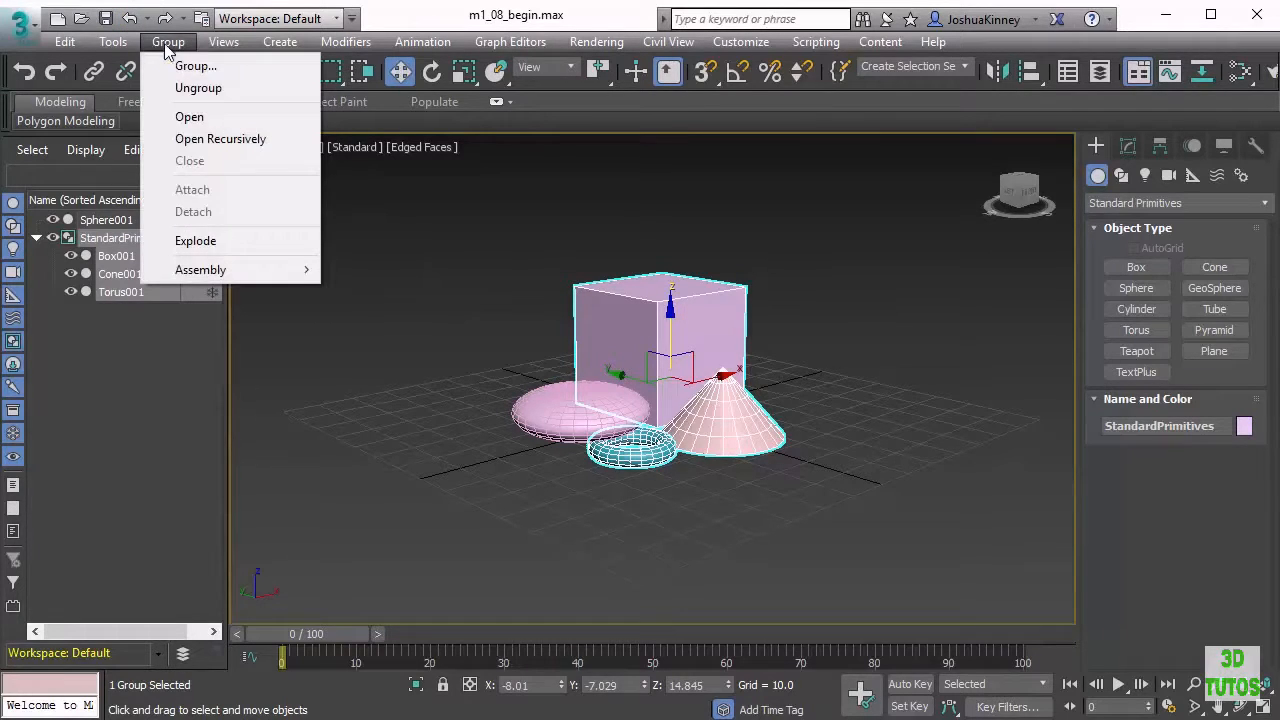
# Explode the StandardPrimitives group into separate objects
pyautogui.click(195, 240)
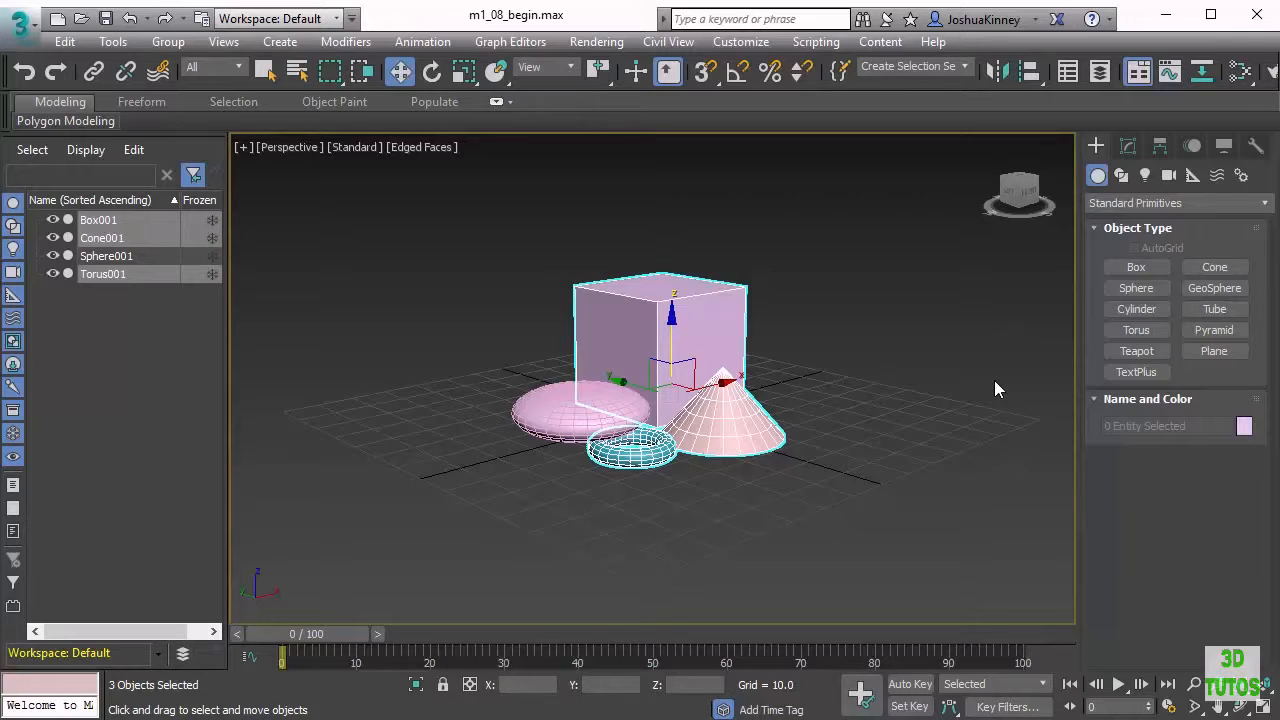
# Select the cone and torus and group them as Group001
pyautogui.click(743, 479)
pyautogui.click(735, 420)
pyautogui.keyDown('ctrl'); pyautogui.click(630, 450); pyautogui.keyUp('ctrl')
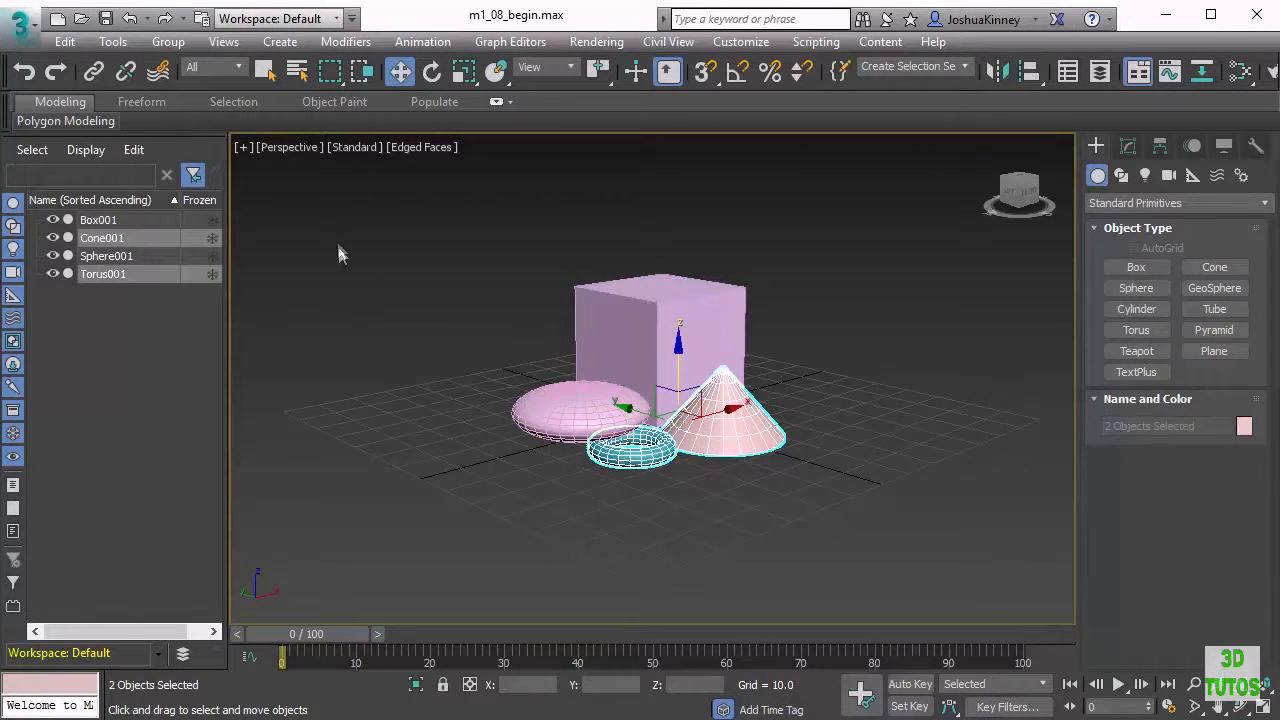
pyautogui.click(168, 41)
pyautogui.click(195, 66)
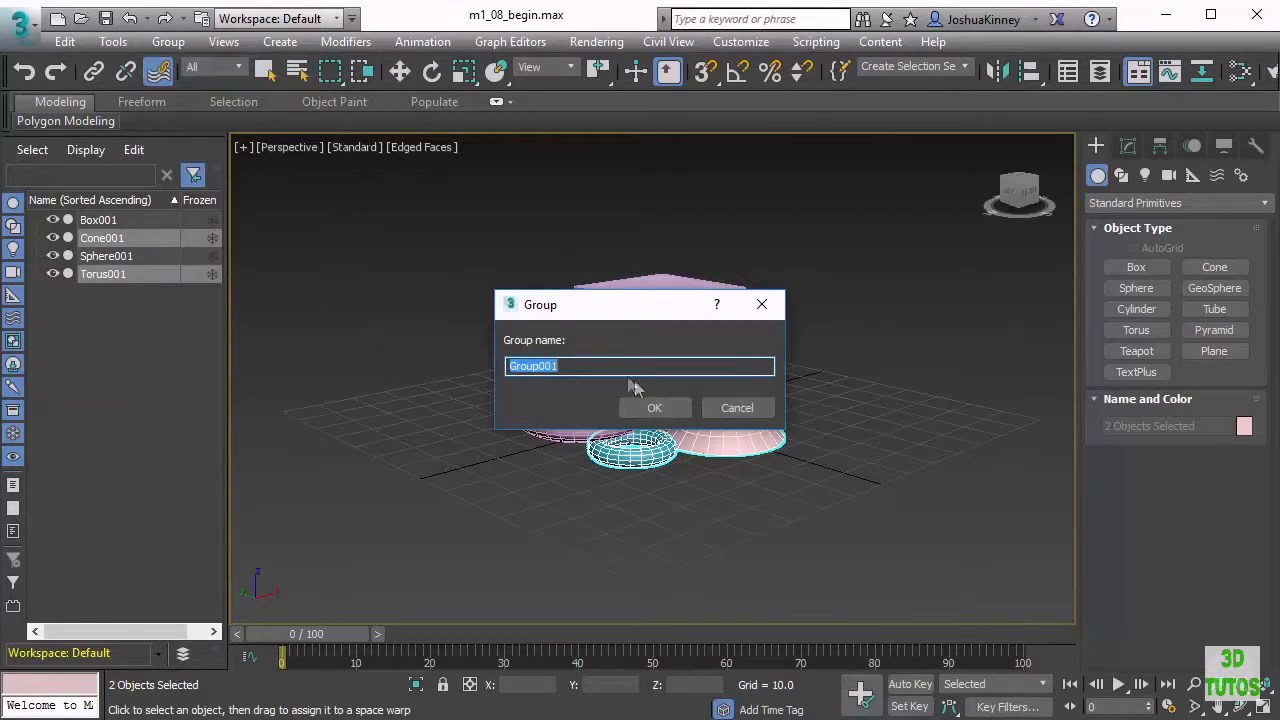
pyautogui.click(665, 410)
# Select the flattened sphere and the box and group them as Group002
pyautogui.click(594, 387)
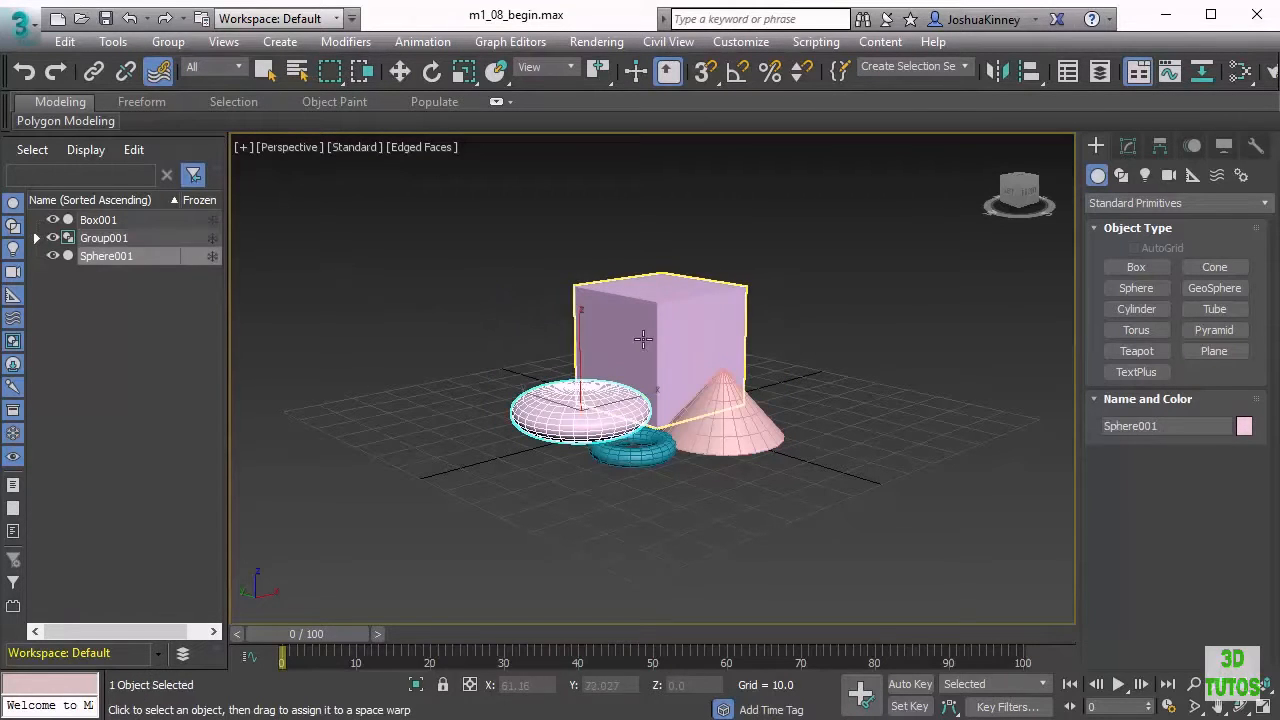
pyautogui.keyDown('ctrl'); pyautogui.click(640, 337); pyautogui.keyUp('ctrl')
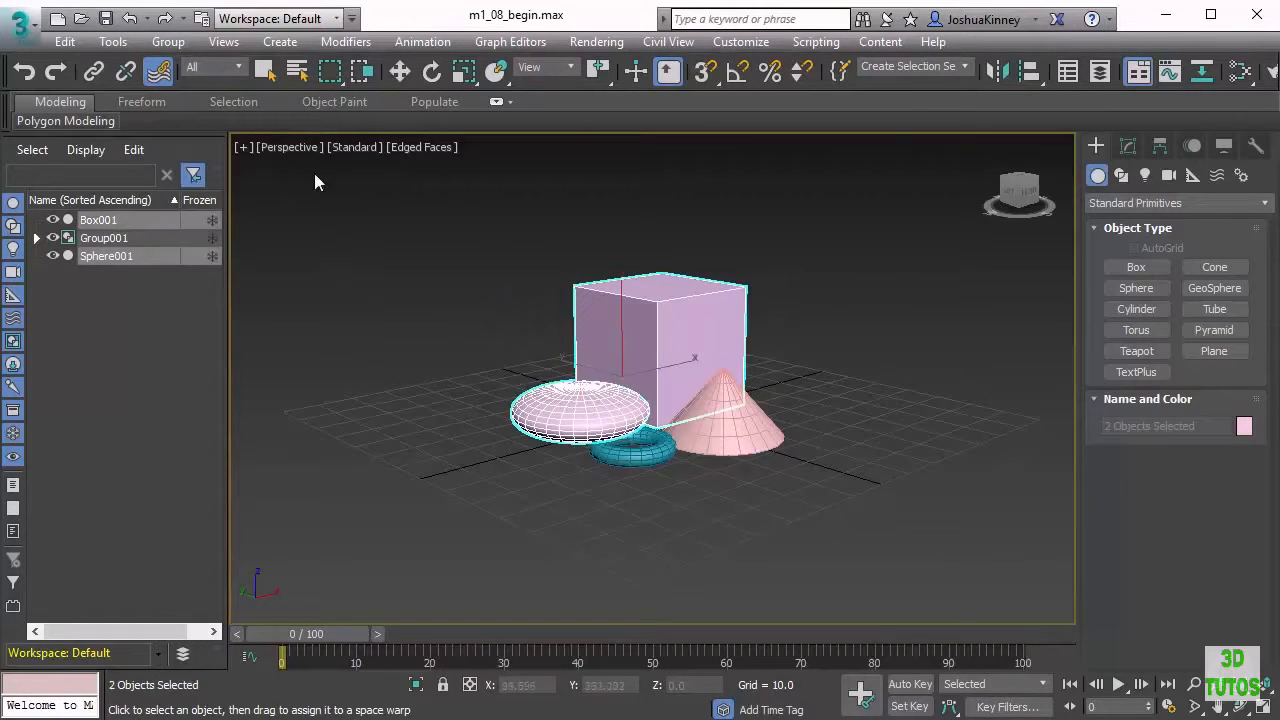
pyautogui.click(168, 41)
pyautogui.click(182, 64)
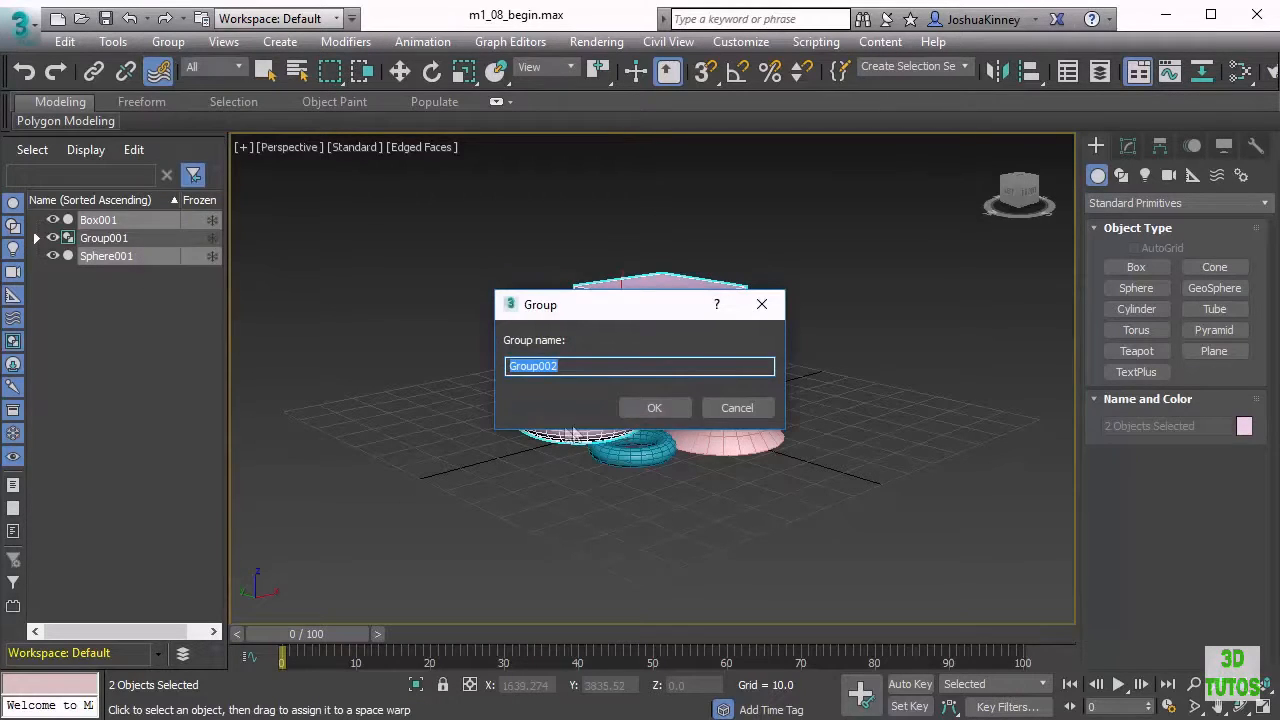
pyautogui.click(645, 407)
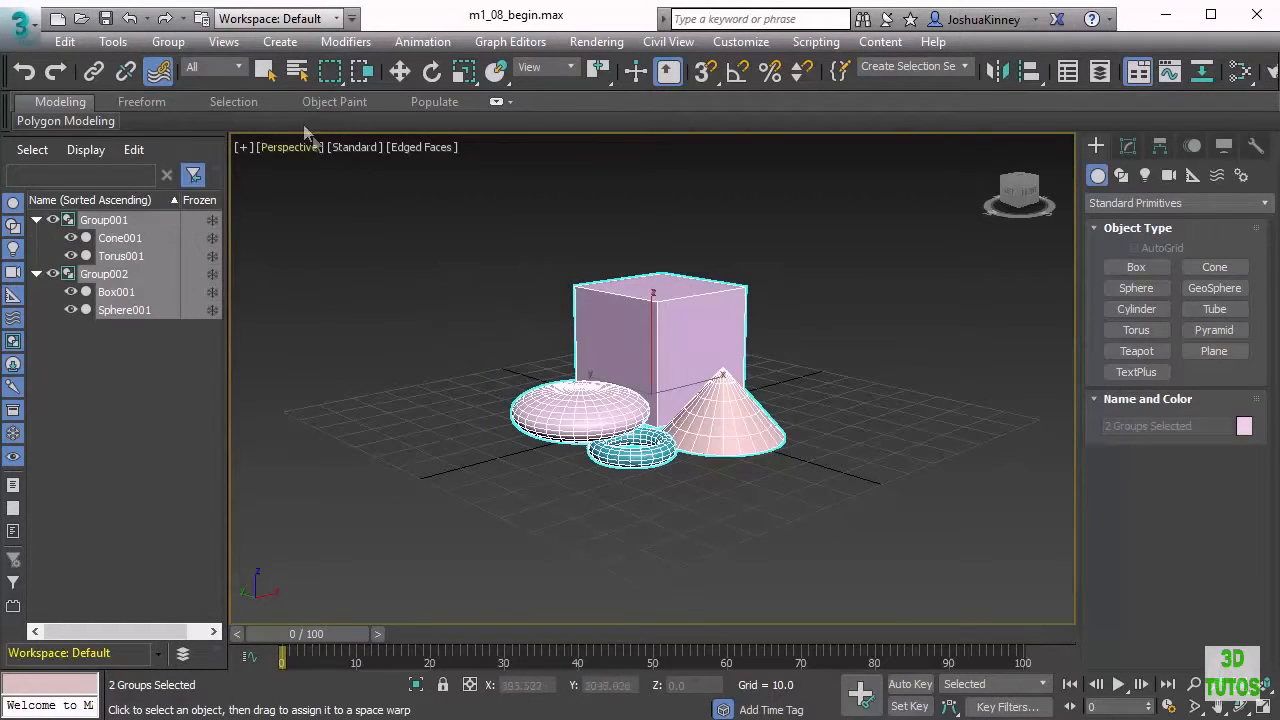
# Group Group001 and Group002 together into a nested Group003
pyautogui.click(173, 41)
pyautogui.click(188, 68)
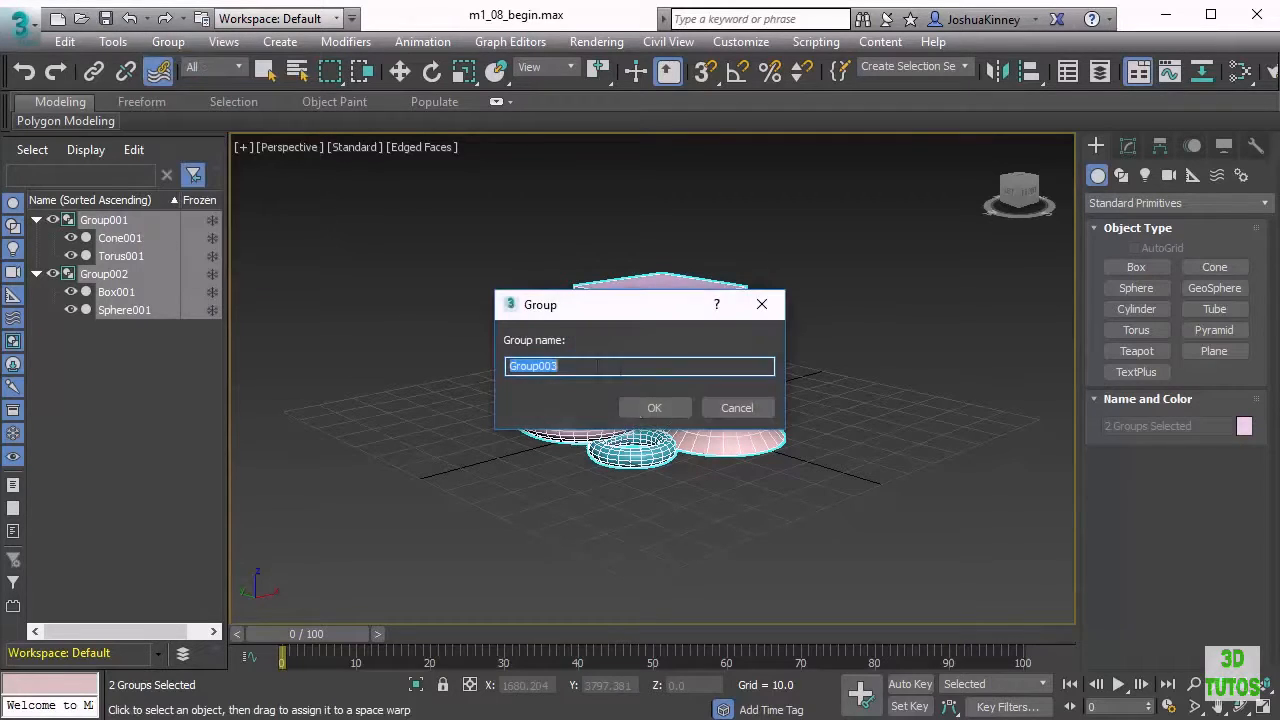
pyautogui.click(651, 407)
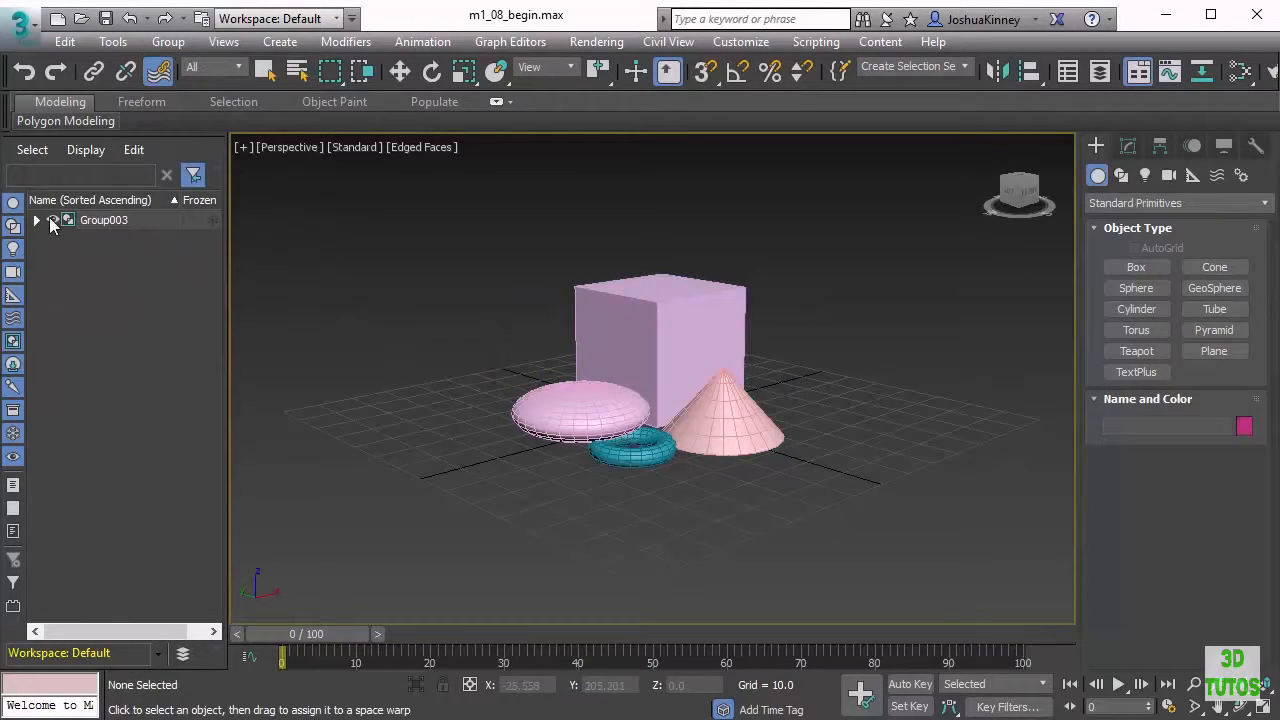
# Select the nested Group003 and explode it into individual objects
pyautogui.click(685, 337)
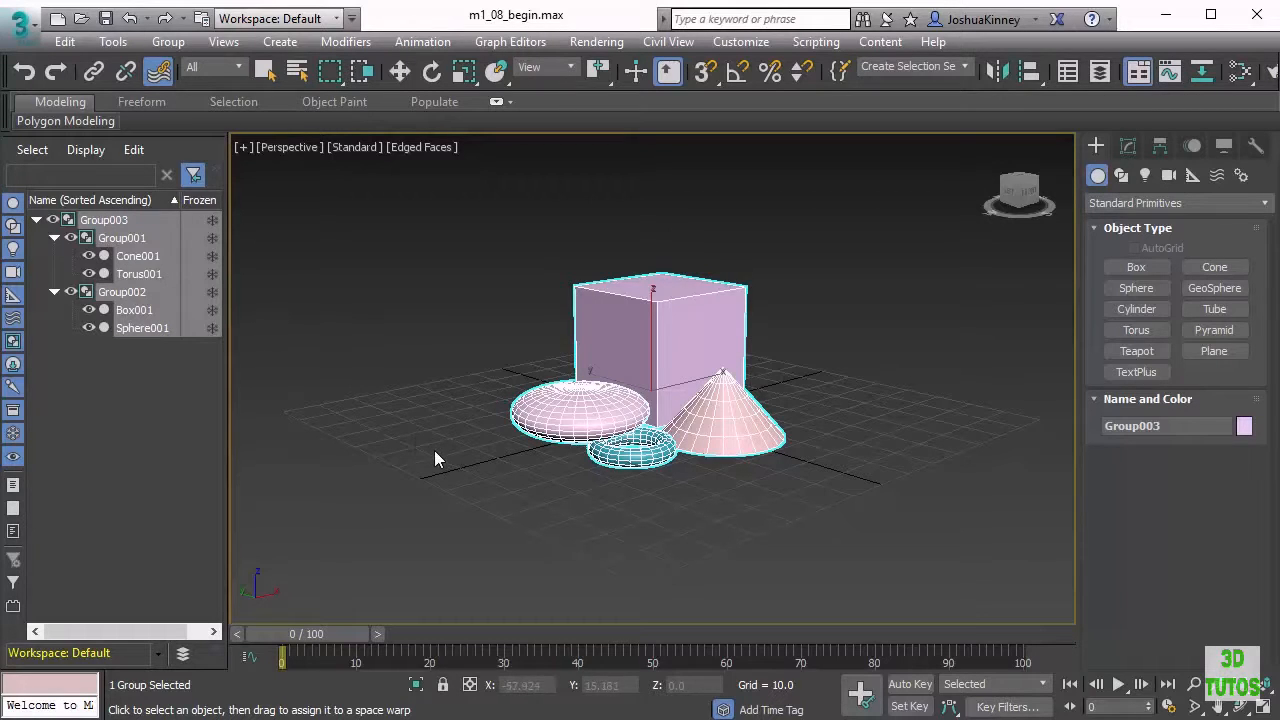
pyautogui.click(438, 321)
pyautogui.click(700, 351)
pyautogui.click(168, 42)
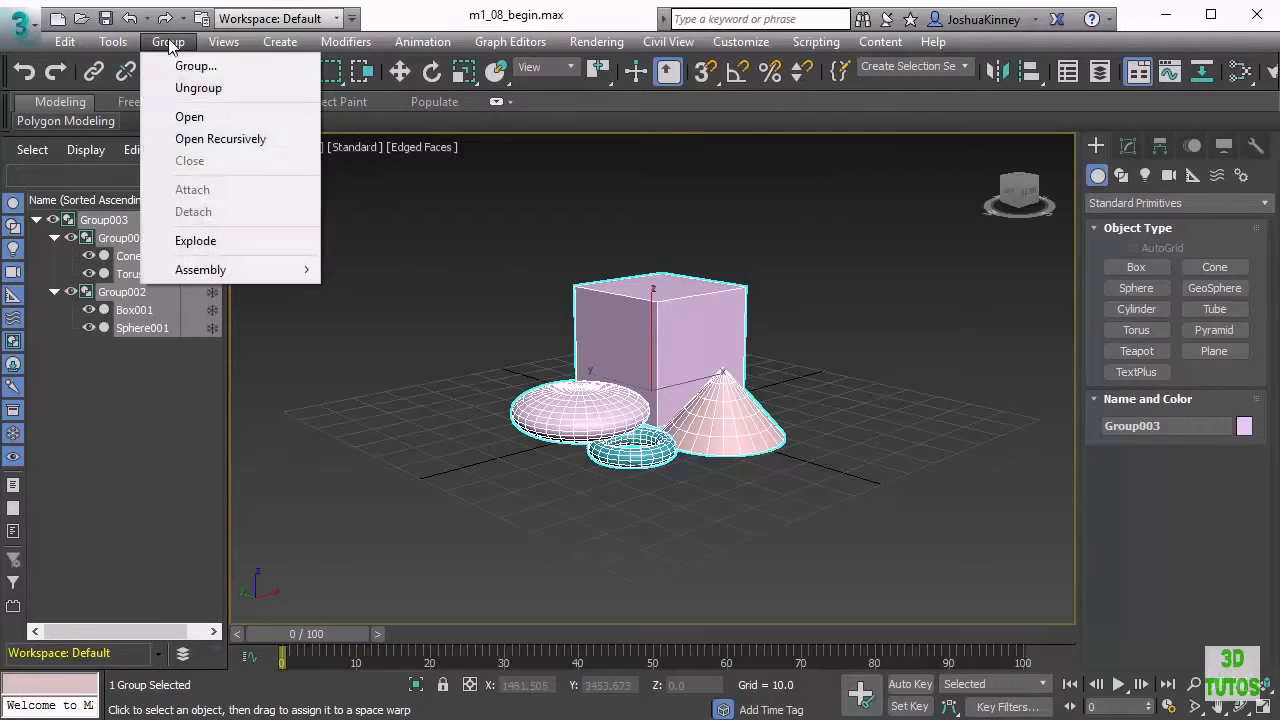
pyautogui.click(217, 247)
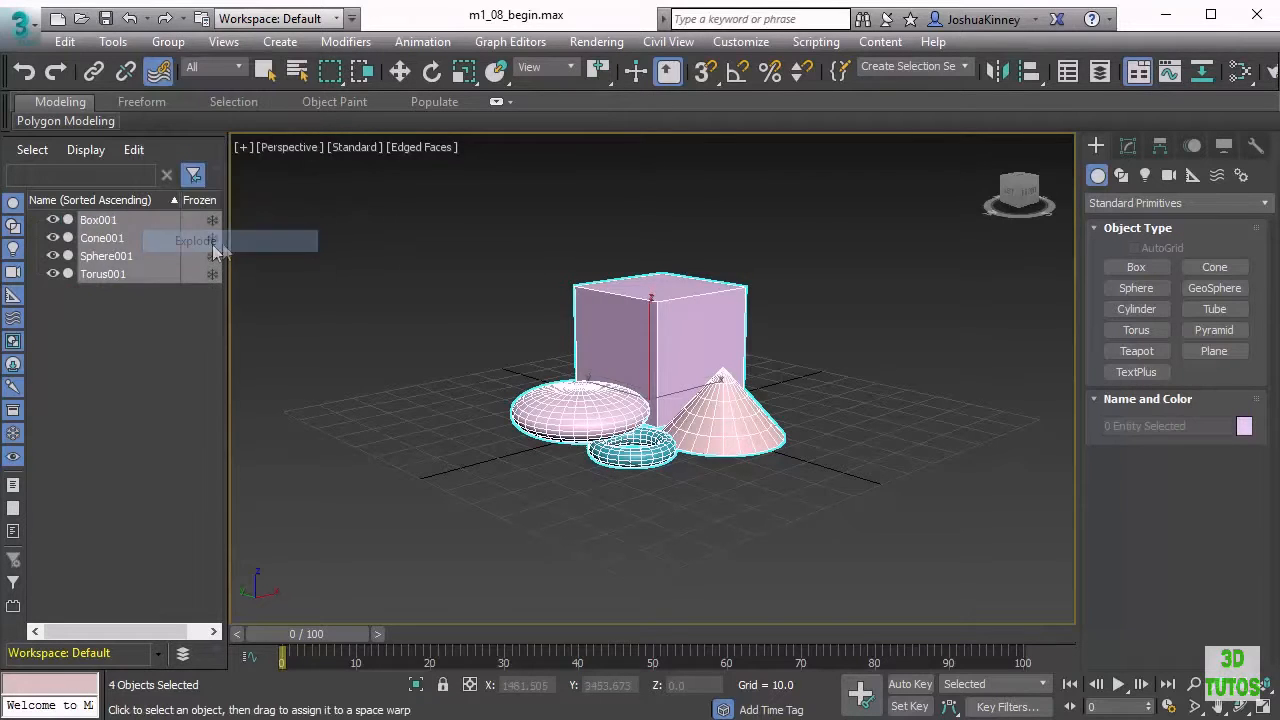
# Select the torus and link it to the flattened sphere with the Select and Link tool
pyautogui.click(317, 274)
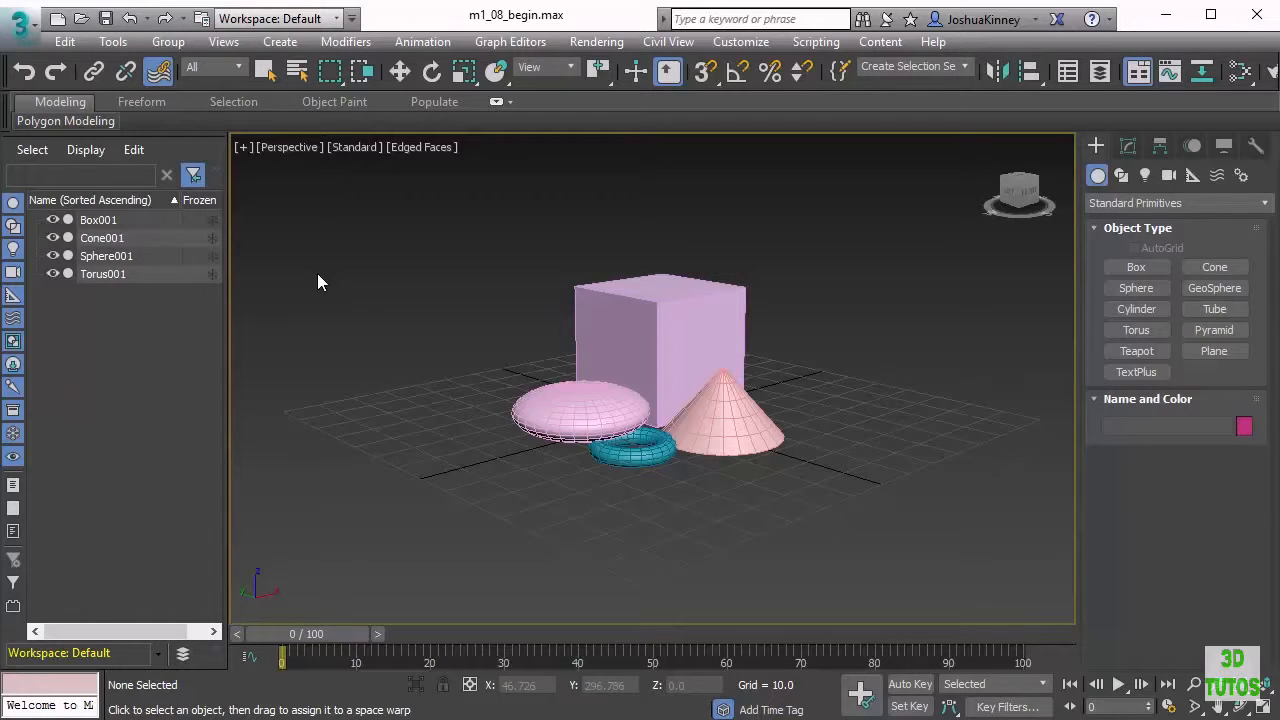
pyautogui.click(630, 464)
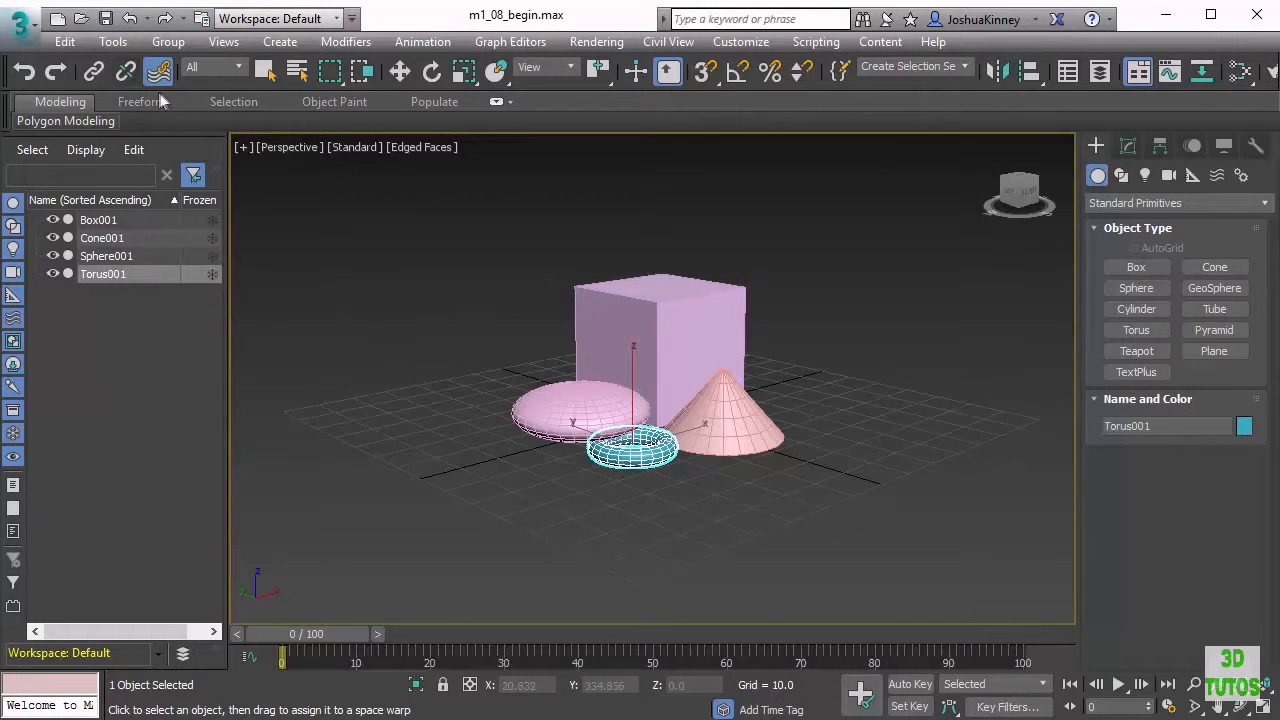
pyautogui.rightClick(385, 238)
pyautogui.click(325, 220)
pyautogui.click(399, 71)
pyautogui.click(265, 71)
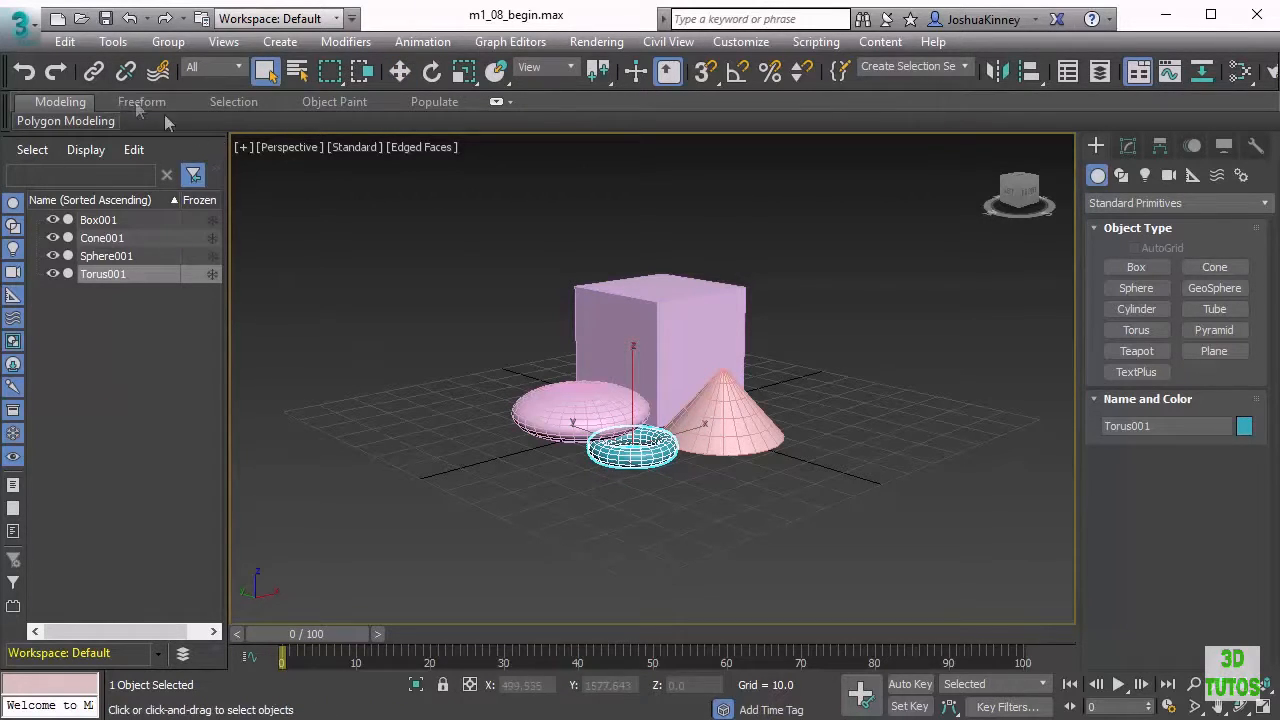
pyautogui.click(95, 73)
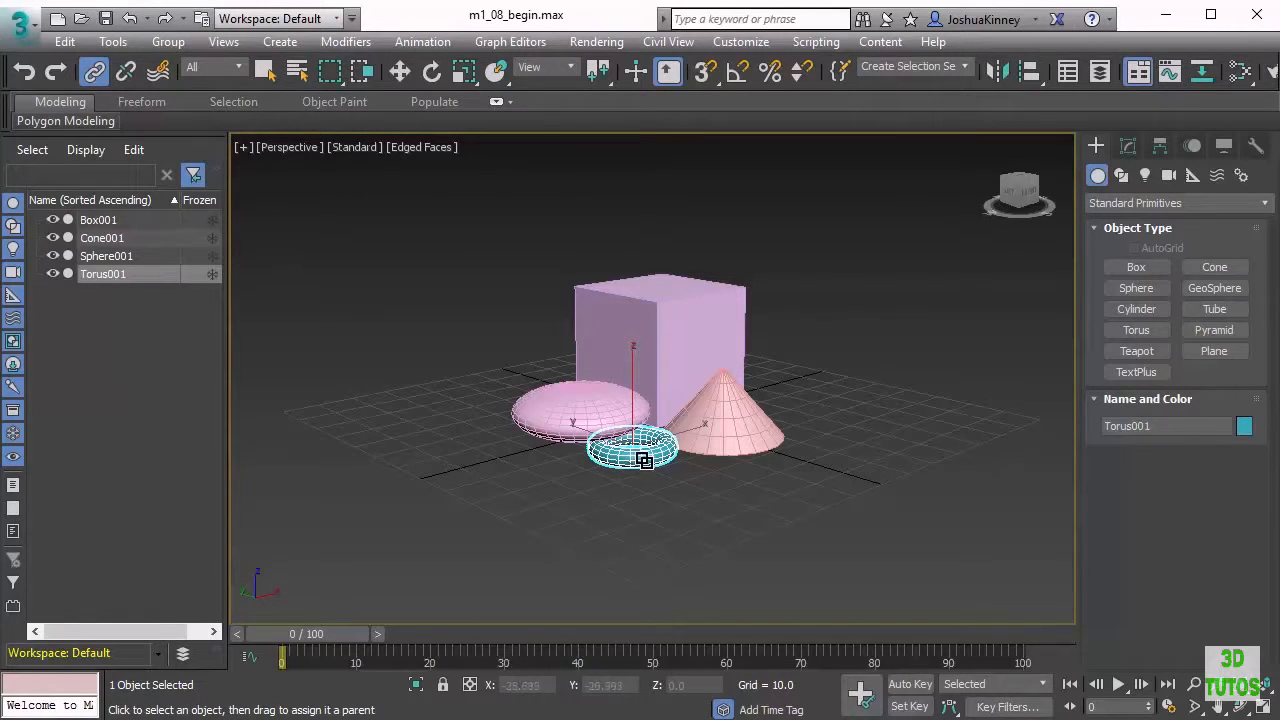
pyautogui.moveTo(638, 452); pyautogui.dragTo(547, 421)
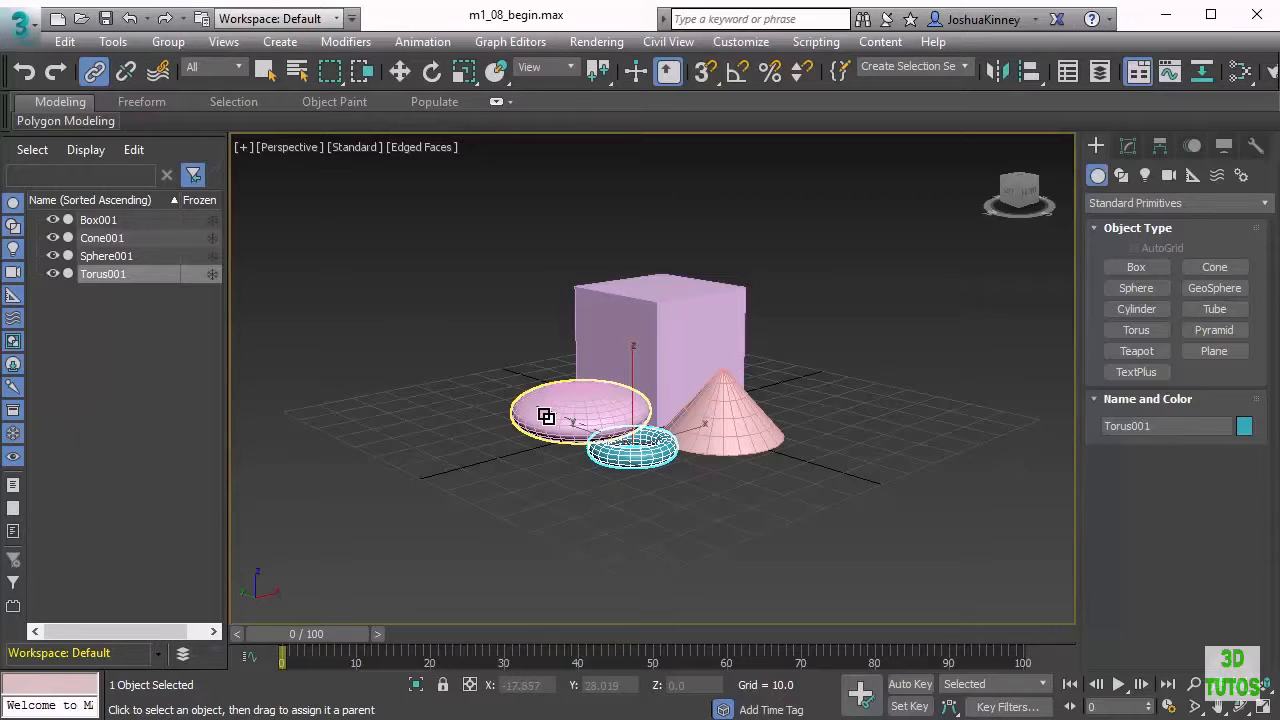
pyautogui.moveTo(545, 416); pyautogui.dragTo(546, 417)
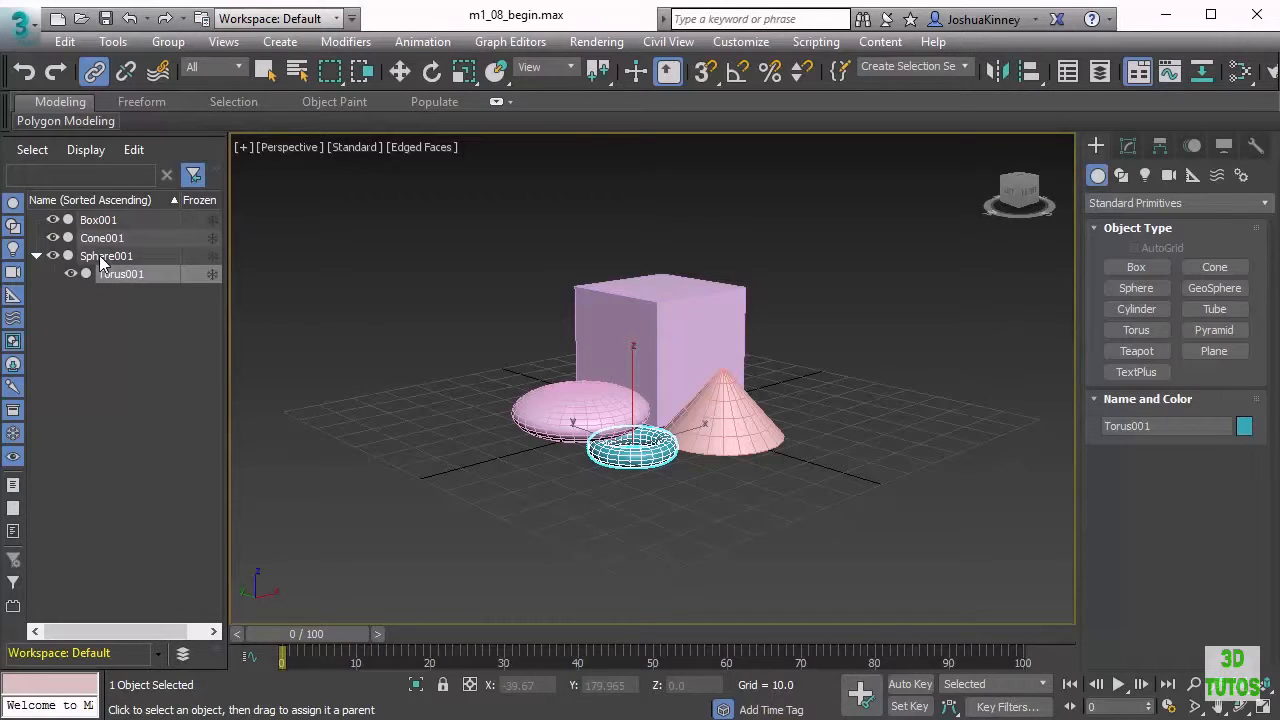
# Link the sphere to the cone and expand the sphere in the scene explorer
pyautogui.click(522, 427)
pyautogui.moveTo(522, 427); pyautogui.dragTo(736, 412)
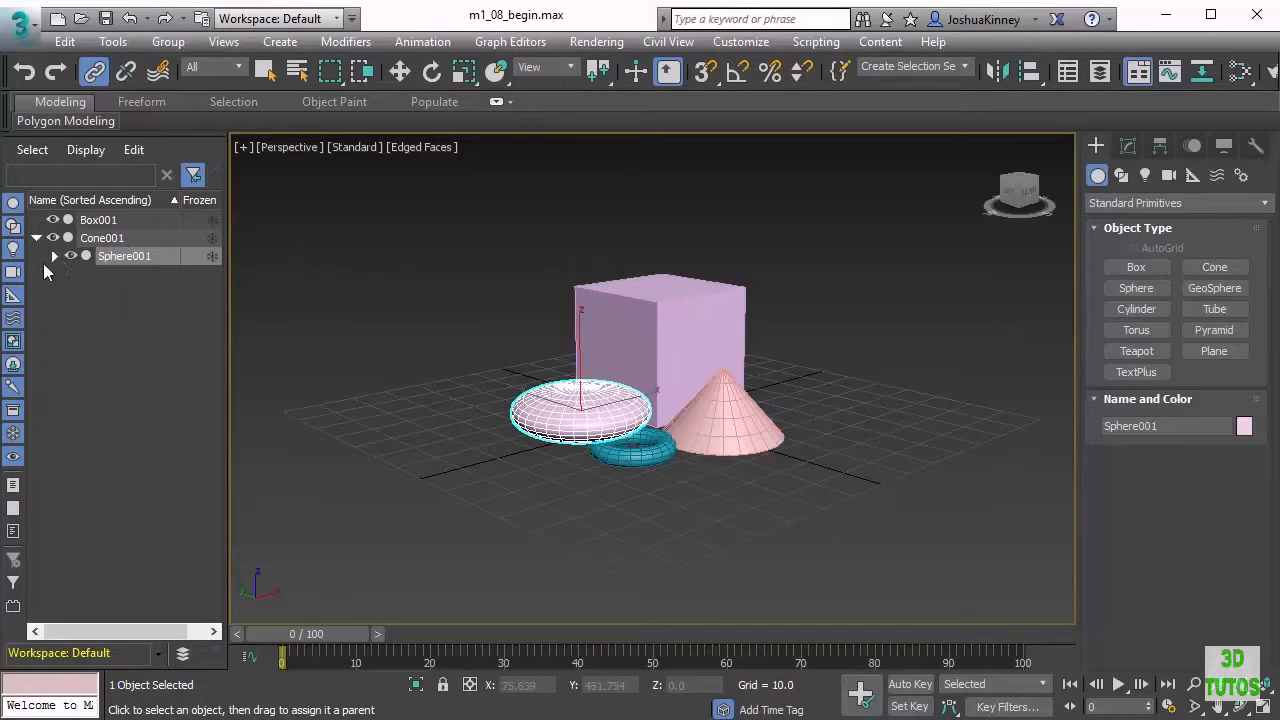
pyautogui.click(54, 256)
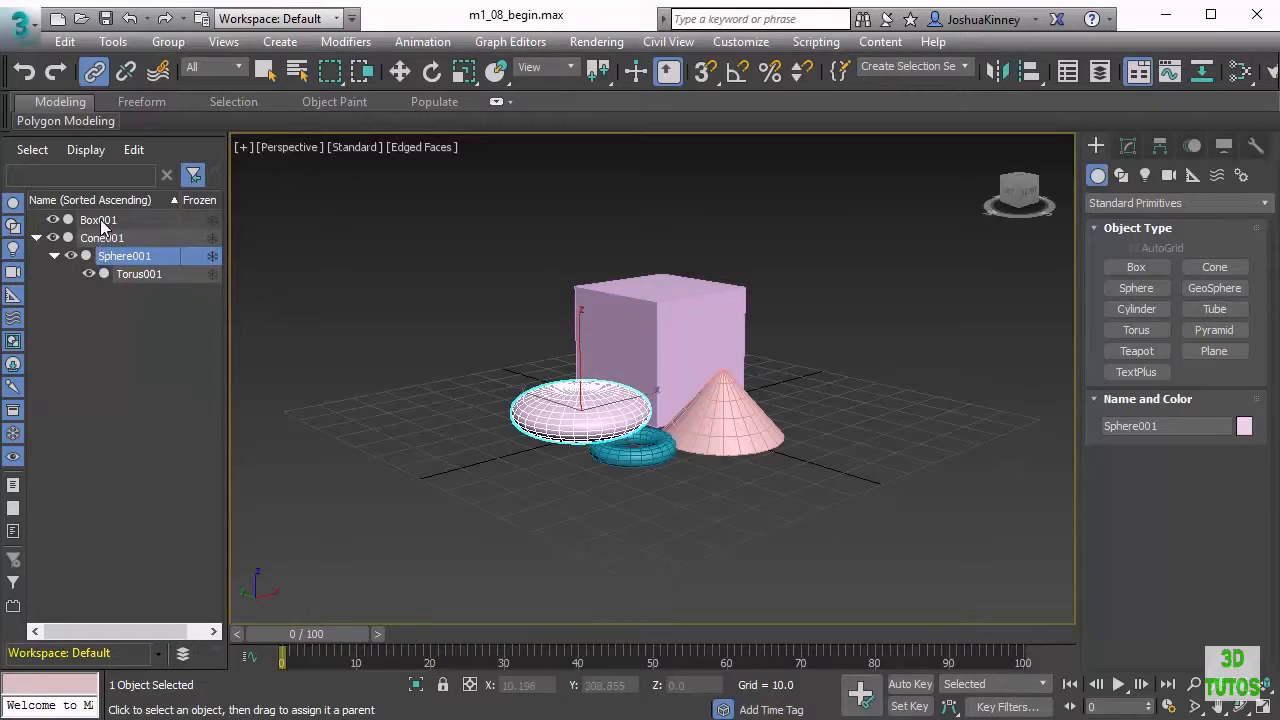
# Link the cone to the box and expand the resulting hierarchy in the scene explorer
pyautogui.moveTo(726, 426); pyautogui.dragTo(644, 321)
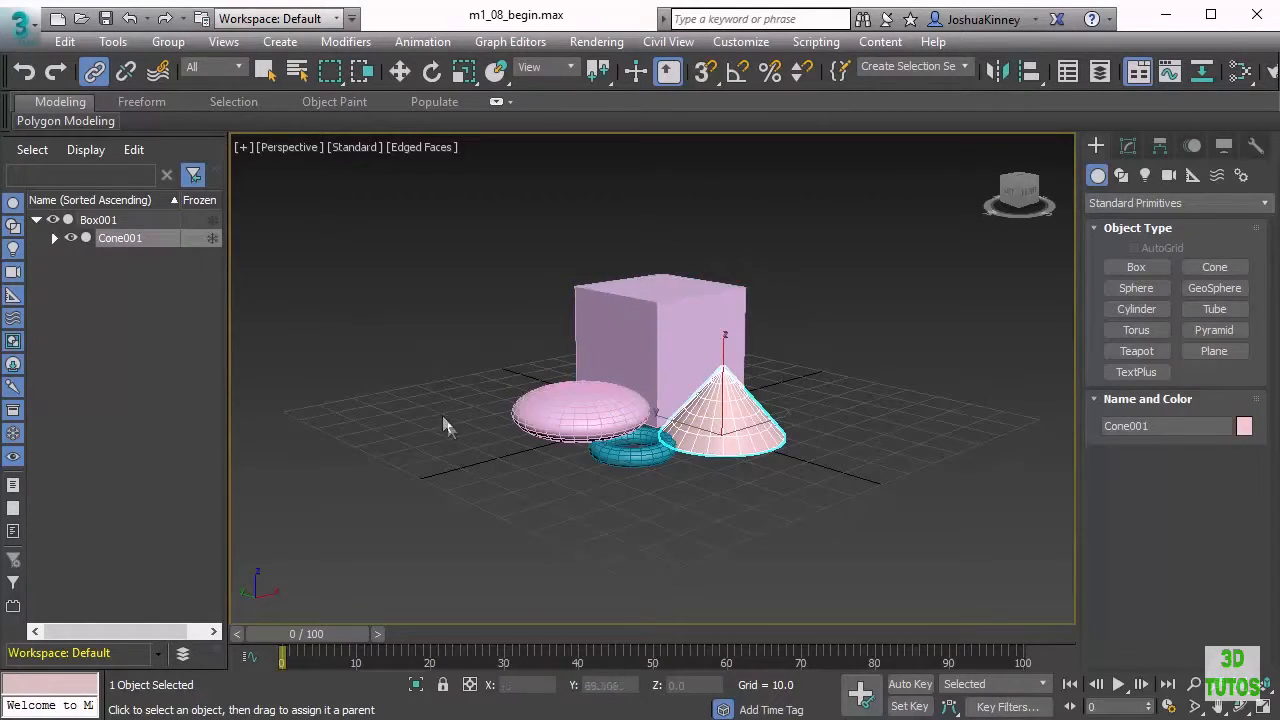
pyautogui.click(54, 238)
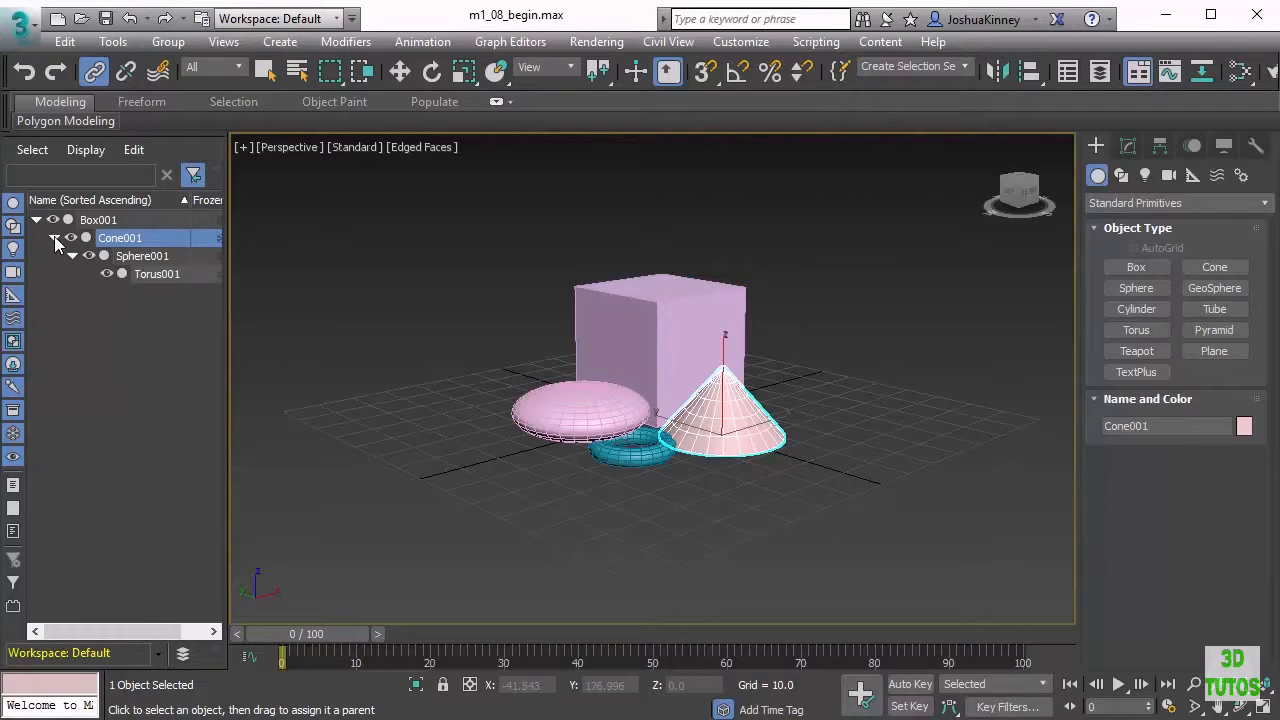
pyautogui.click(74, 255)
pyautogui.click(72, 256)
# Move the cone with the Move tool and undo that move
pyautogui.click(399, 73)
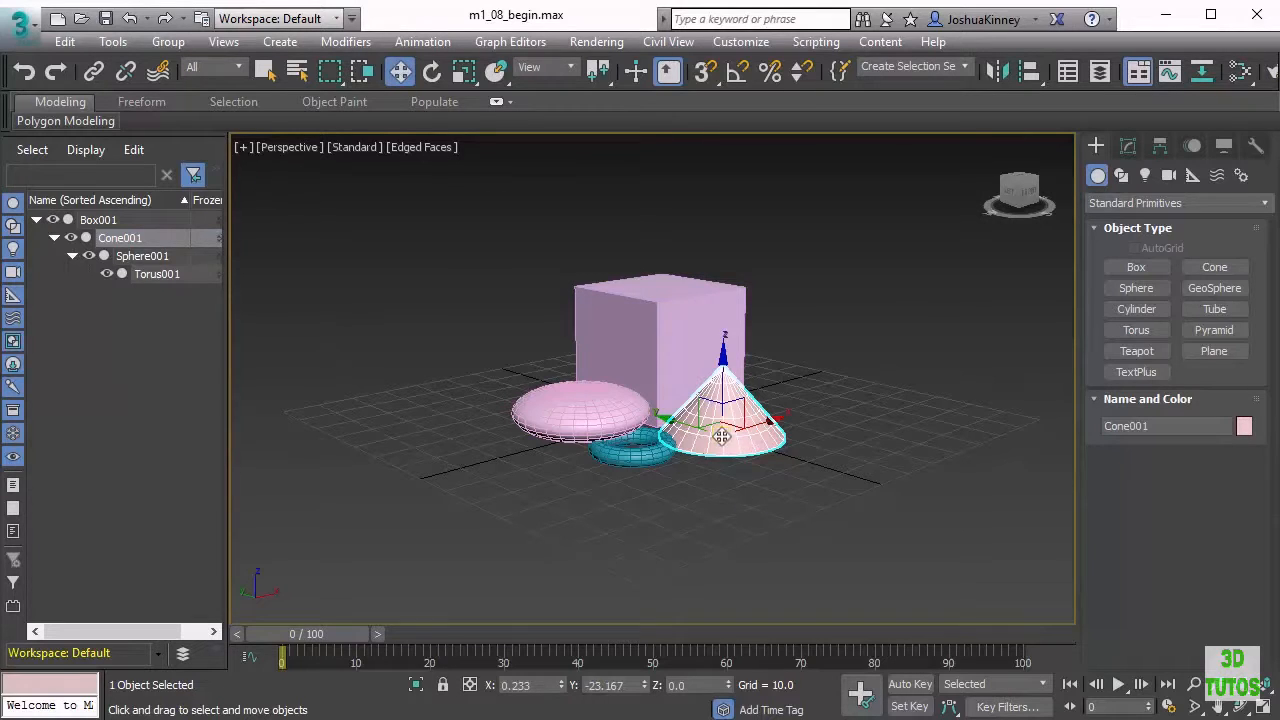
pyautogui.moveTo(727, 427); pyautogui.dragTo(680, 404)
pyautogui.hotkey('ctrl', 'z')
pyautogui.click(682, 362)
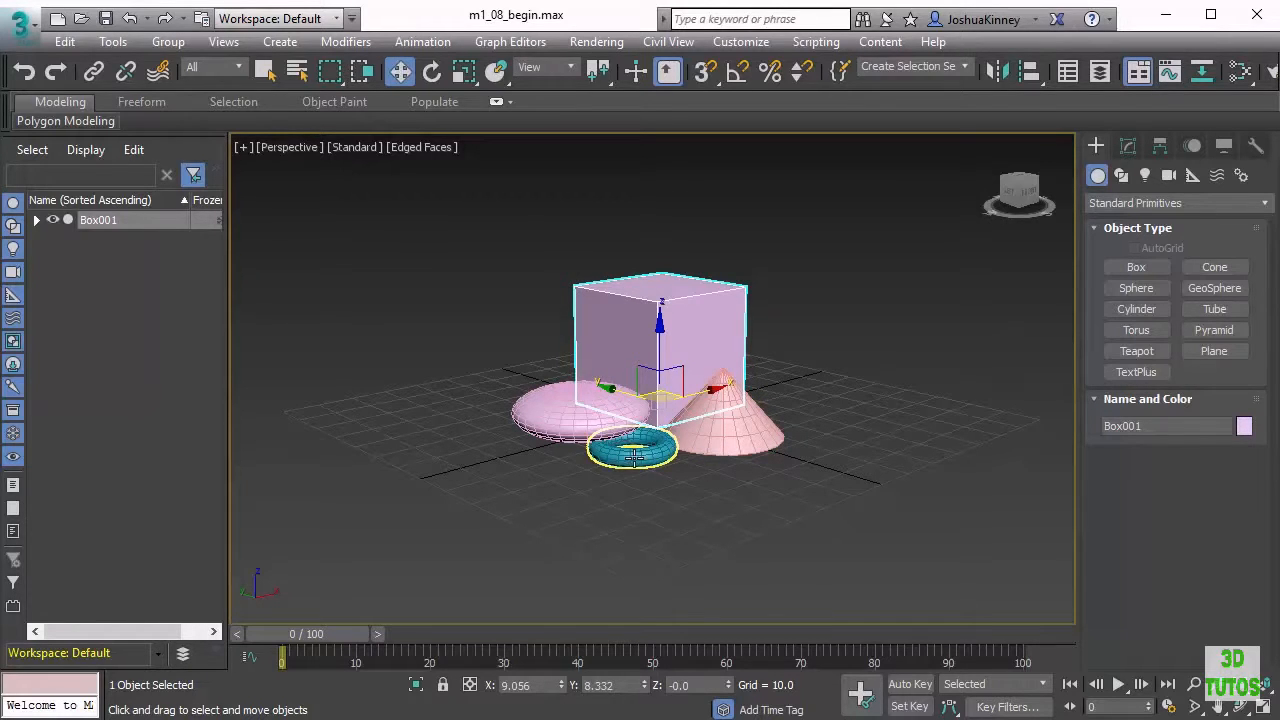
# Move the sphere, the torus and the cone individually away from the box
pyautogui.click(577, 432)
pyautogui.moveTo(577, 432)
pyautogui.mouseDown()
pyautogui.moveTo(525, 443)
pyautogui.moveTo(452, 396)
pyautogui.mouseUp()
pyautogui.click(554, 483)
pyautogui.moveTo(554, 483)
pyautogui.keyDown('shift'); pyautogui.mouseDown()
pyautogui.moveTo(593, 514)
pyautogui.moveTo(708, 531)
pyautogui.mouseUp(); pyautogui.keyUp('shift')
pyautogui.click(771, 449)
pyautogui.moveTo(771, 449); pyautogui.dragTo(830, 450)
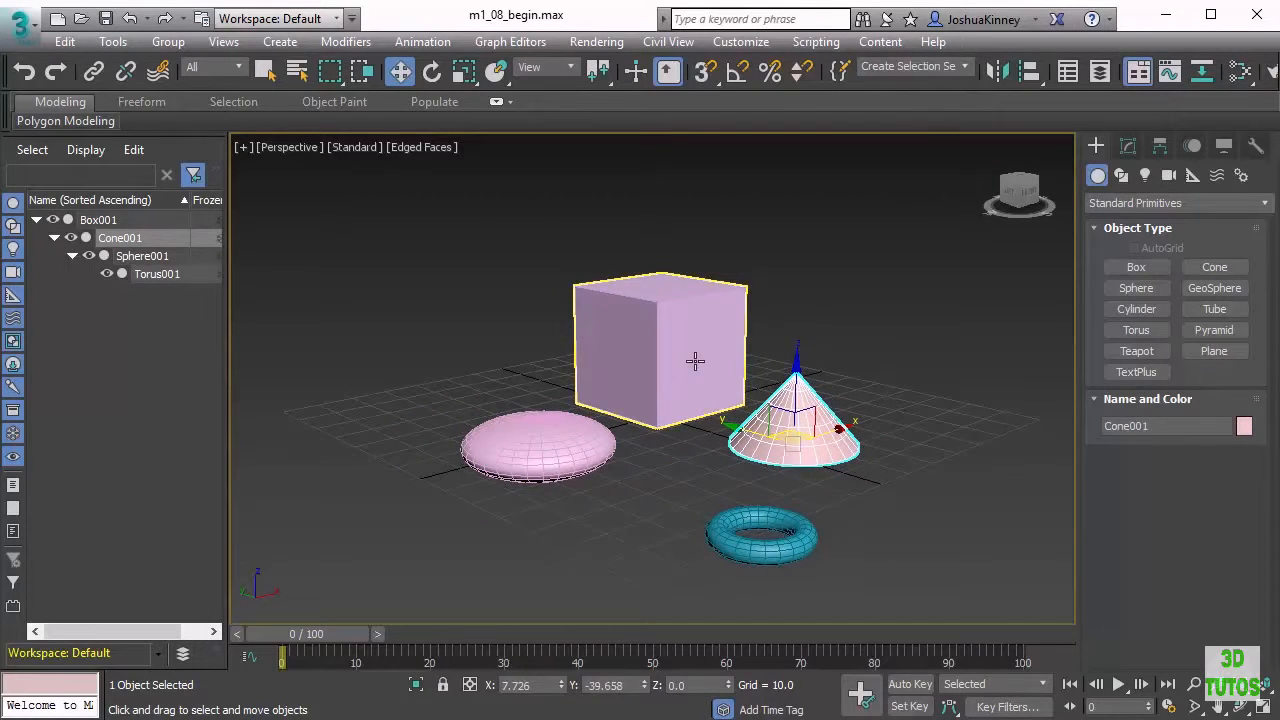
# Select the box and move it together with its linked children
pyautogui.click(695, 360)
pyautogui.moveTo(603, 395); pyautogui.dragTo(680, 357)
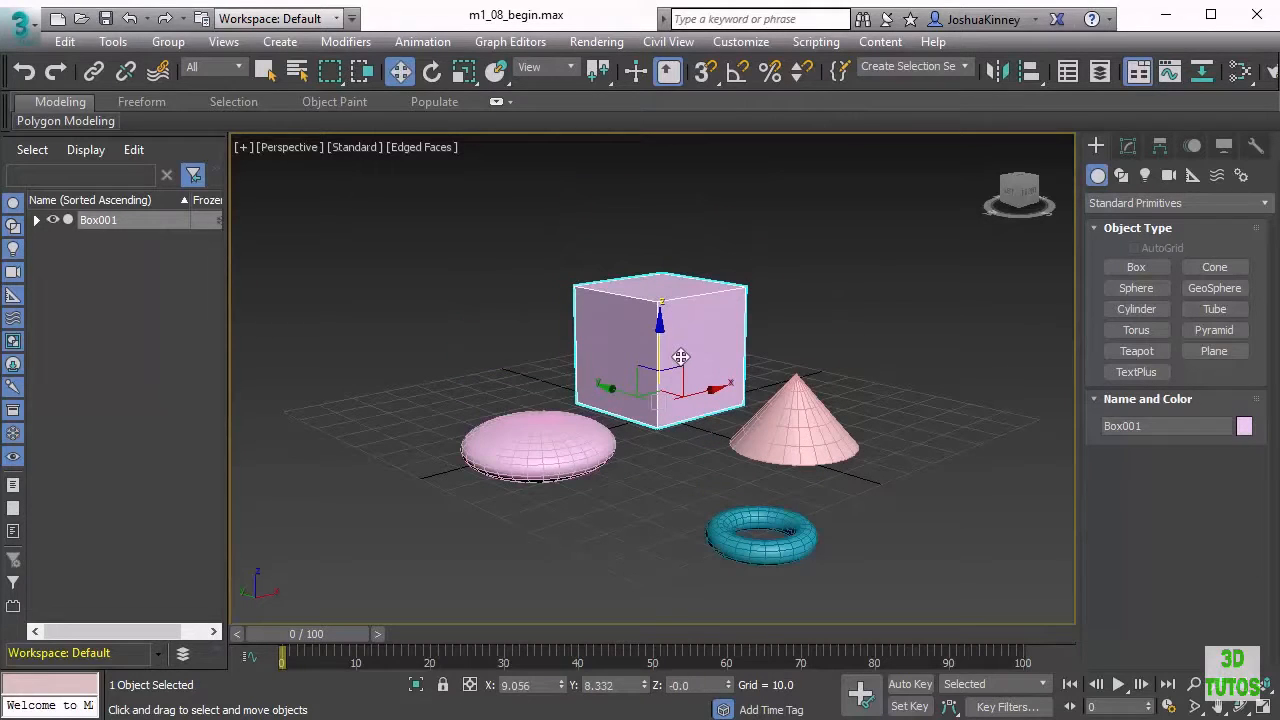